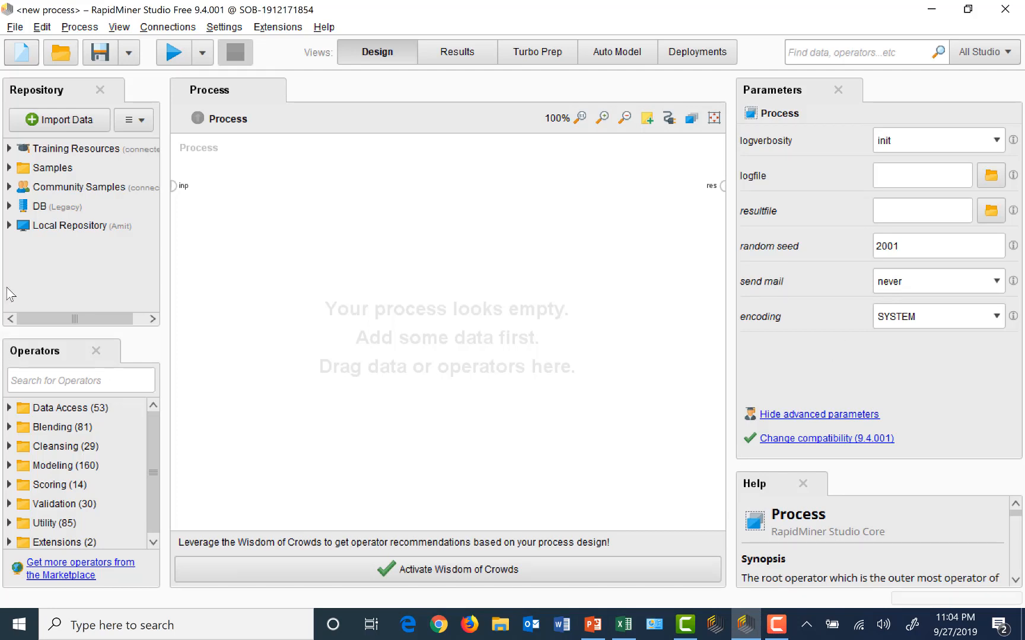
Add the RM-normdummy dataset from the Local Repository's data folder to the process and connect its output to the result port
left_click(10, 227)
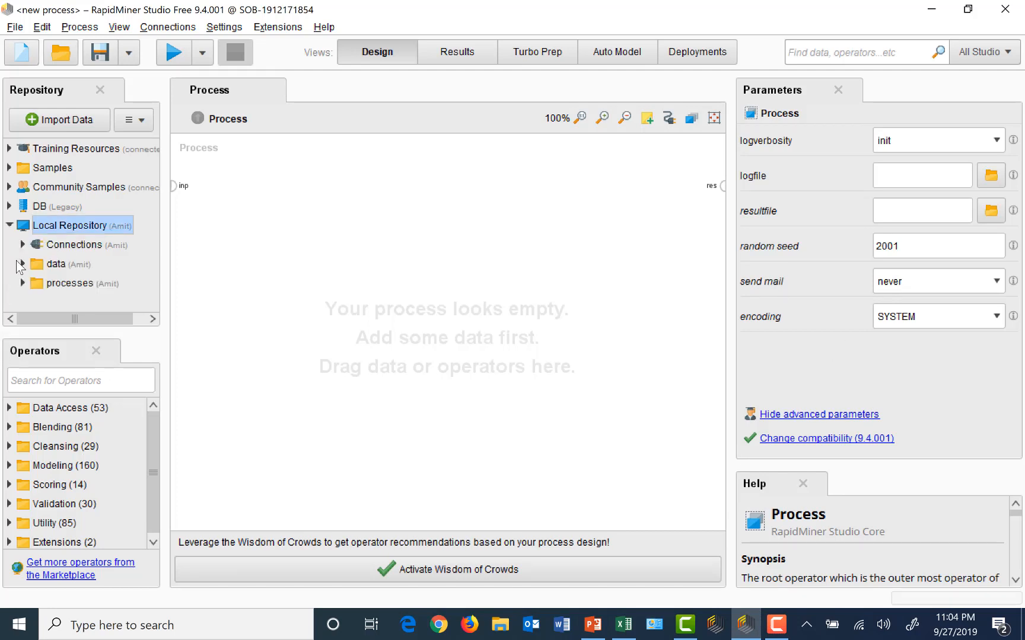
left_click(21, 264)
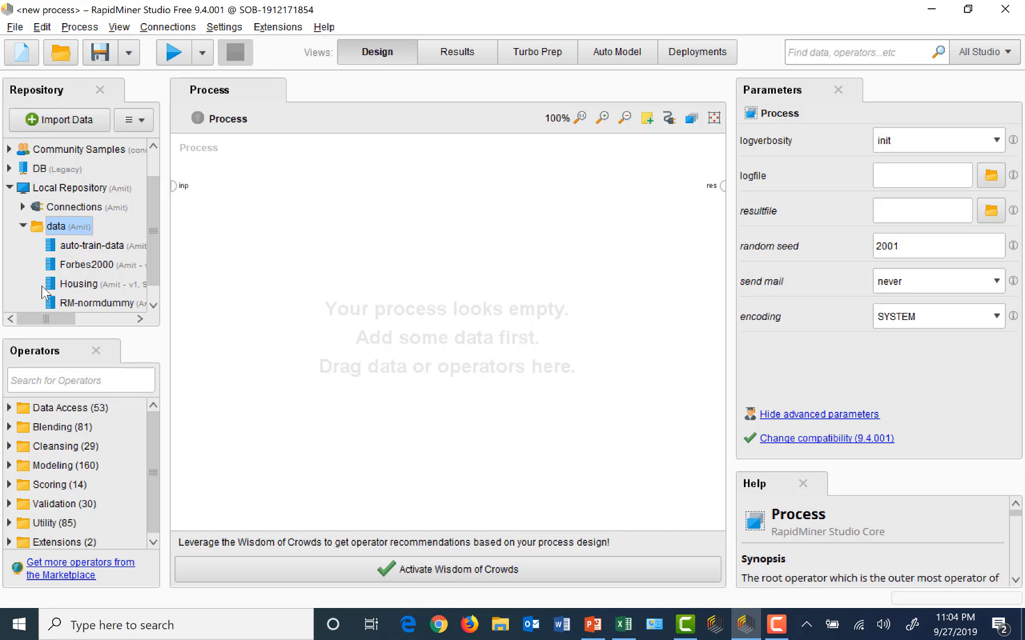
left_click_drag(94, 302, 265, 274)
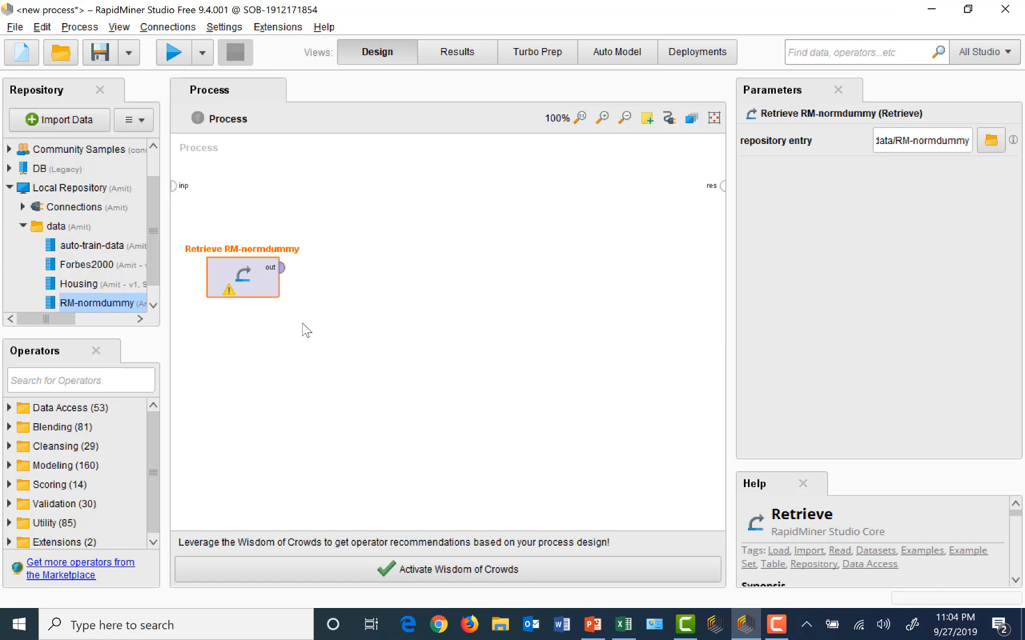
left_click(282, 268)
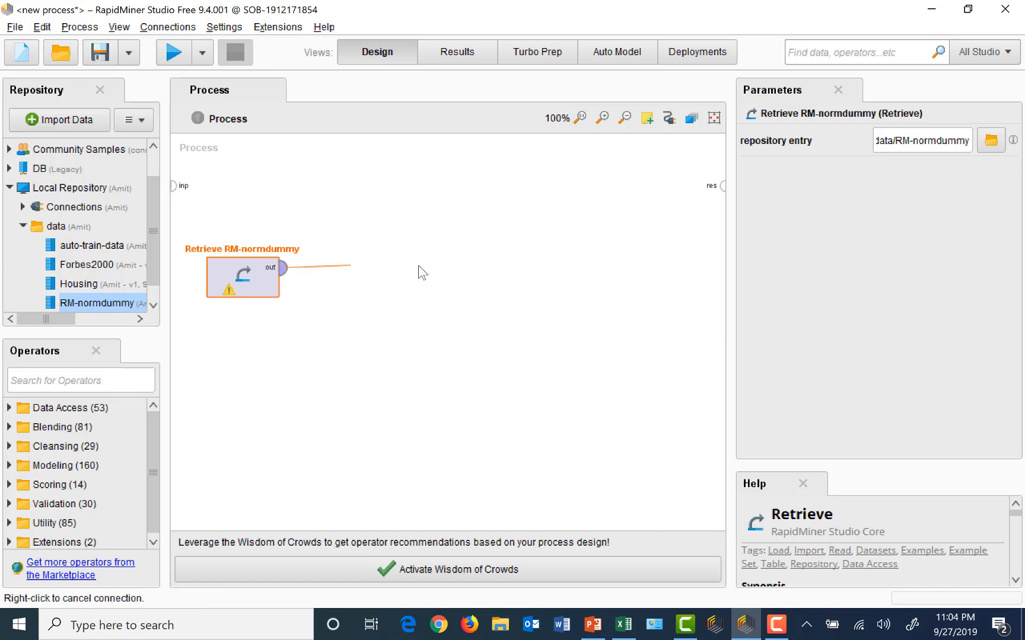
left_click(721, 186)
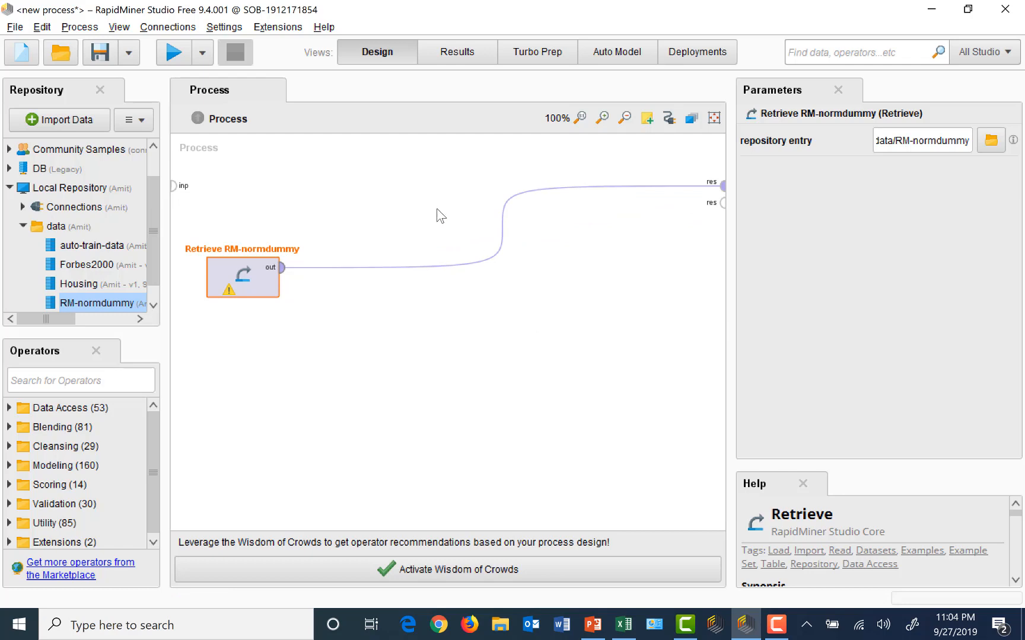
Run the process and examine the KM, Engine, Power and Price columns of the retrieved data
left_click(173, 54)
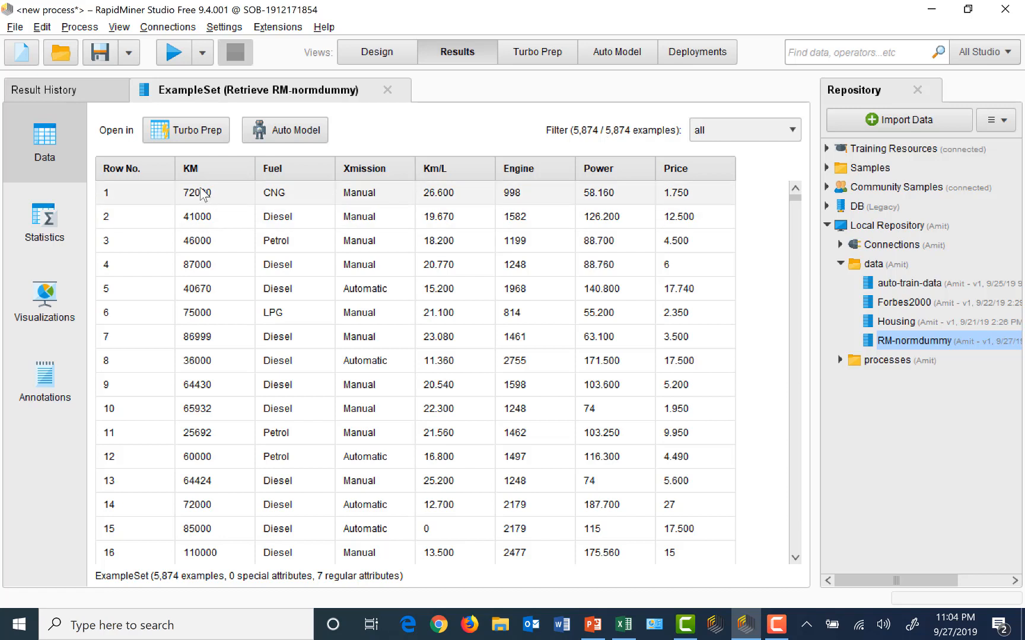
mouse_move(201, 181)
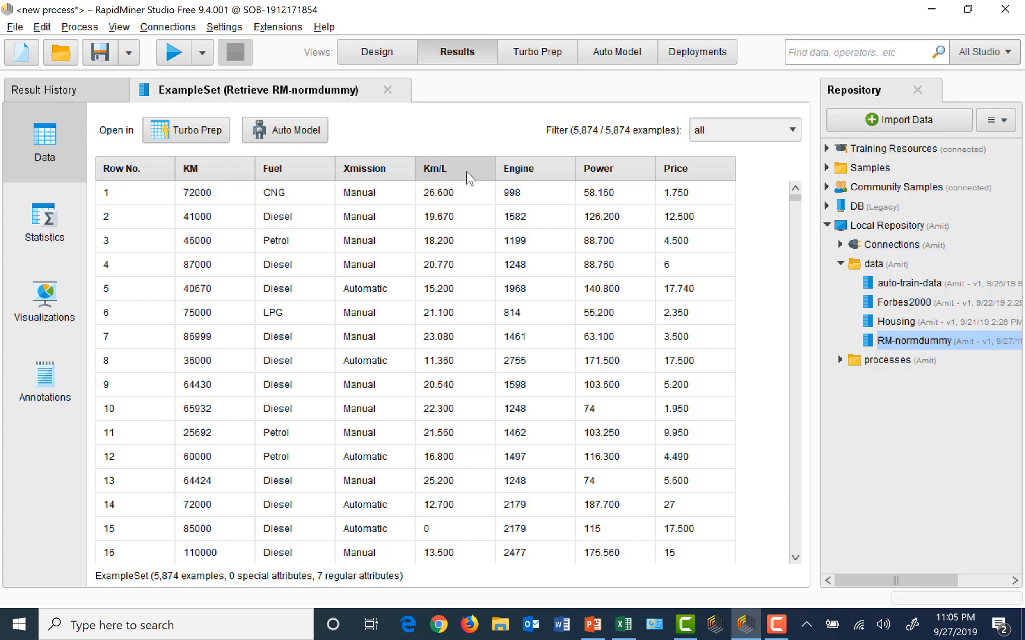
mouse_move(566, 176)
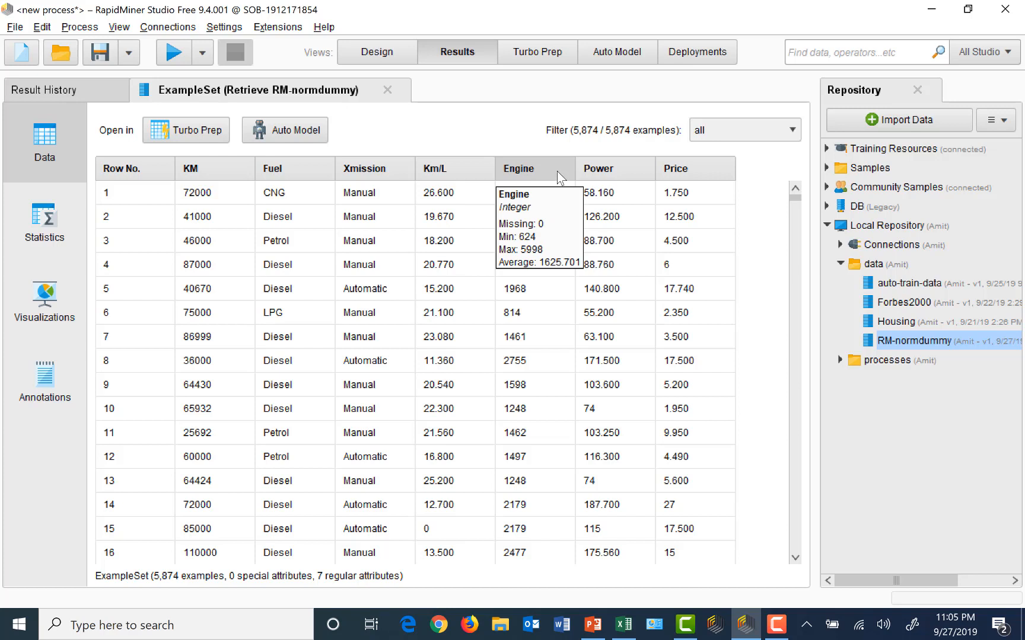
mouse_move(622, 170)
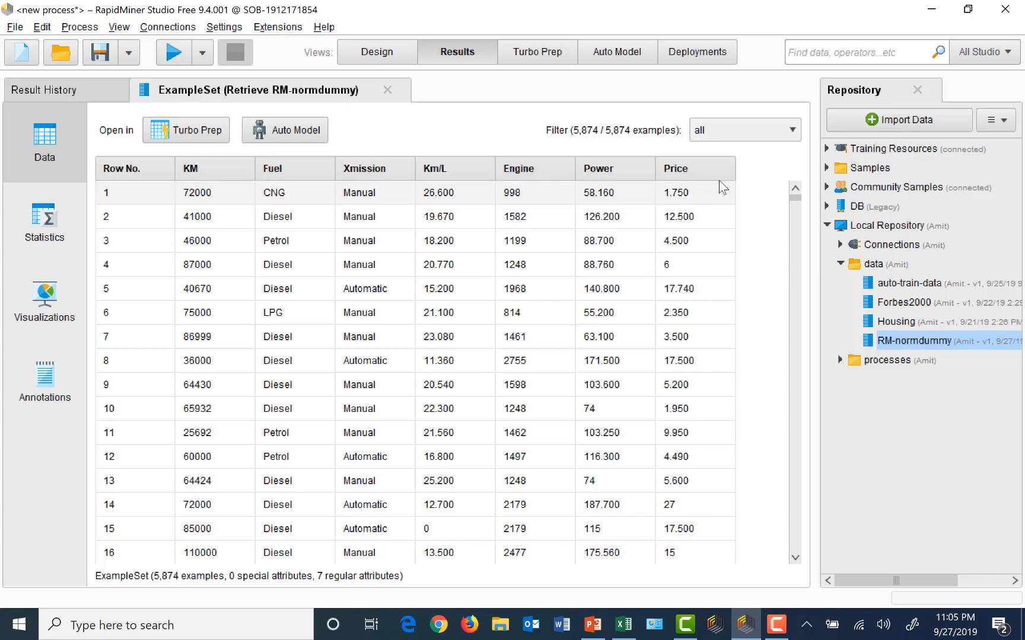
mouse_move(708, 173)
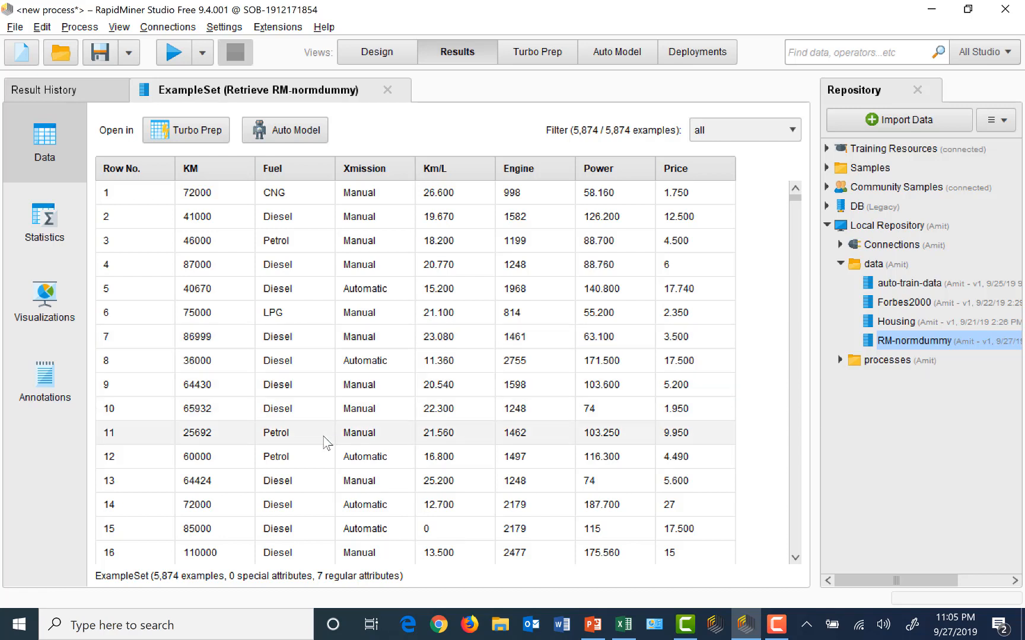
Return to the process design and insert a Normalize operator between the Retrieve operator and the result port
left_click(377, 52)
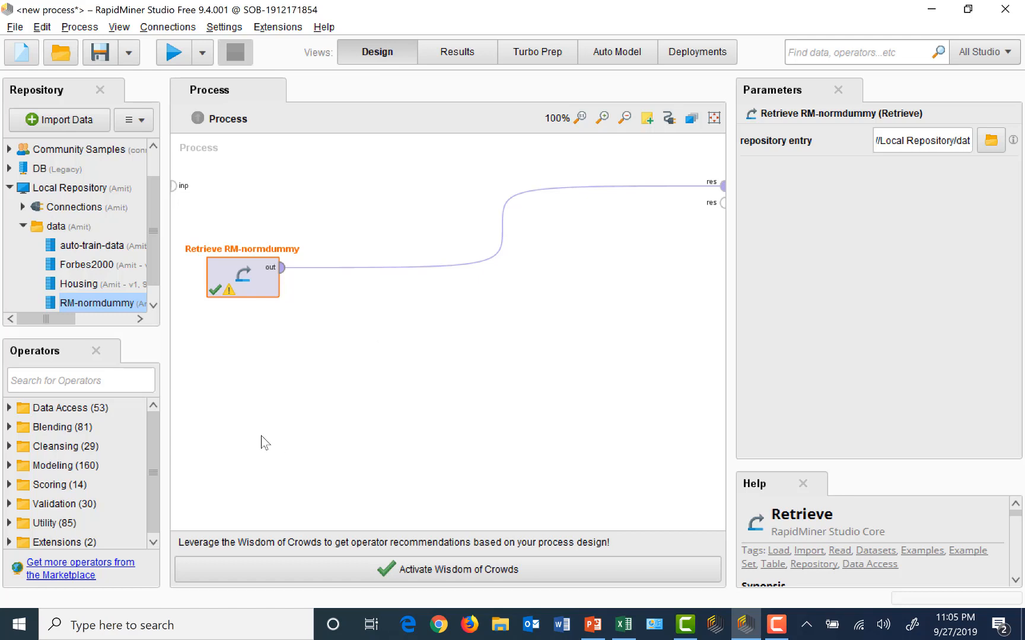
left_click(68, 381)
type("nor")
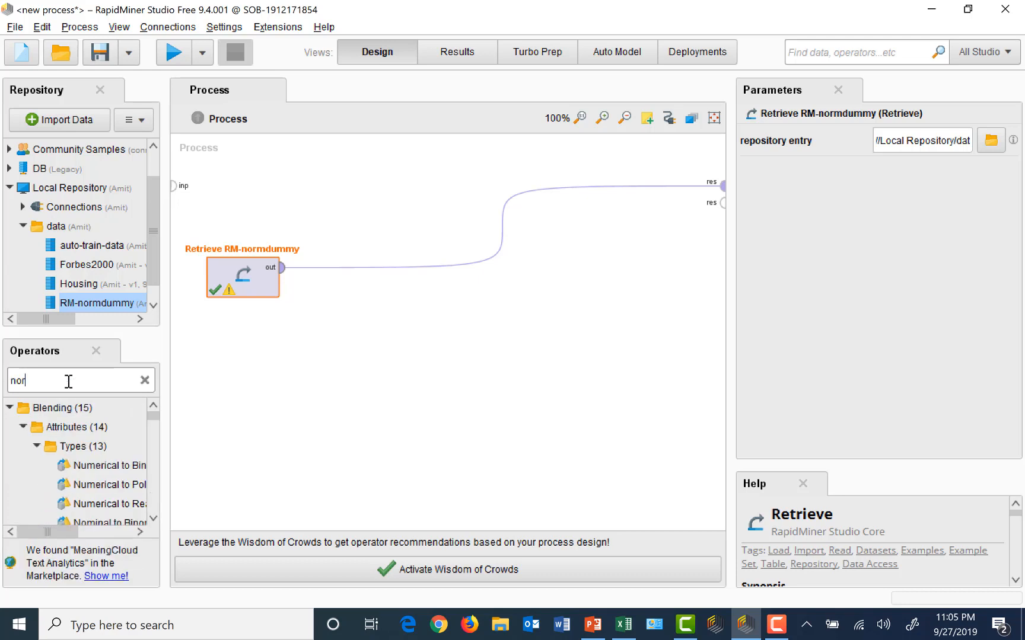
type("malize")
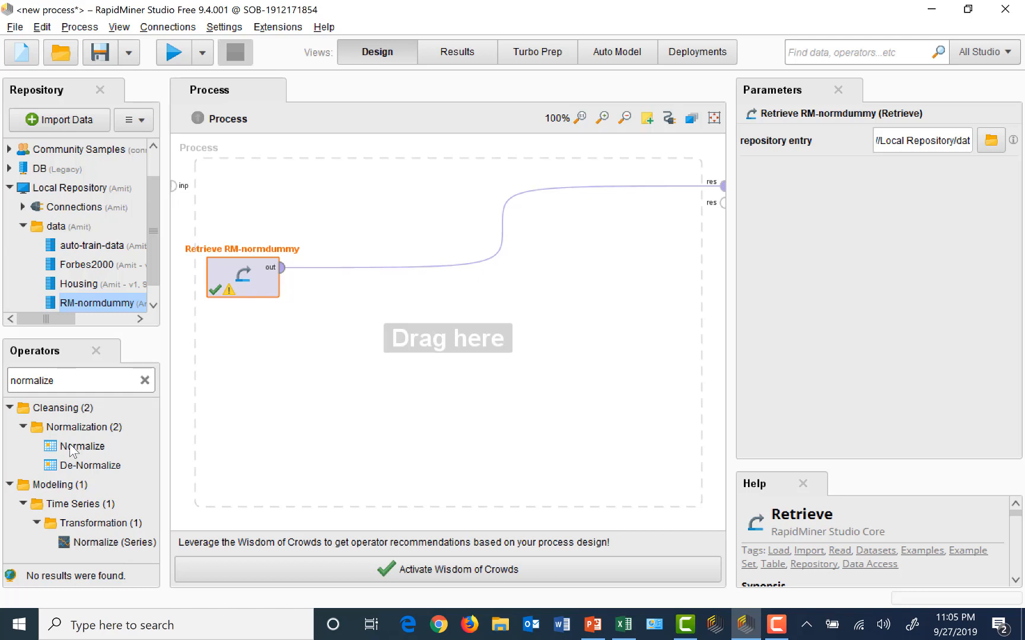
left_click_drag(71, 450, 426, 278)
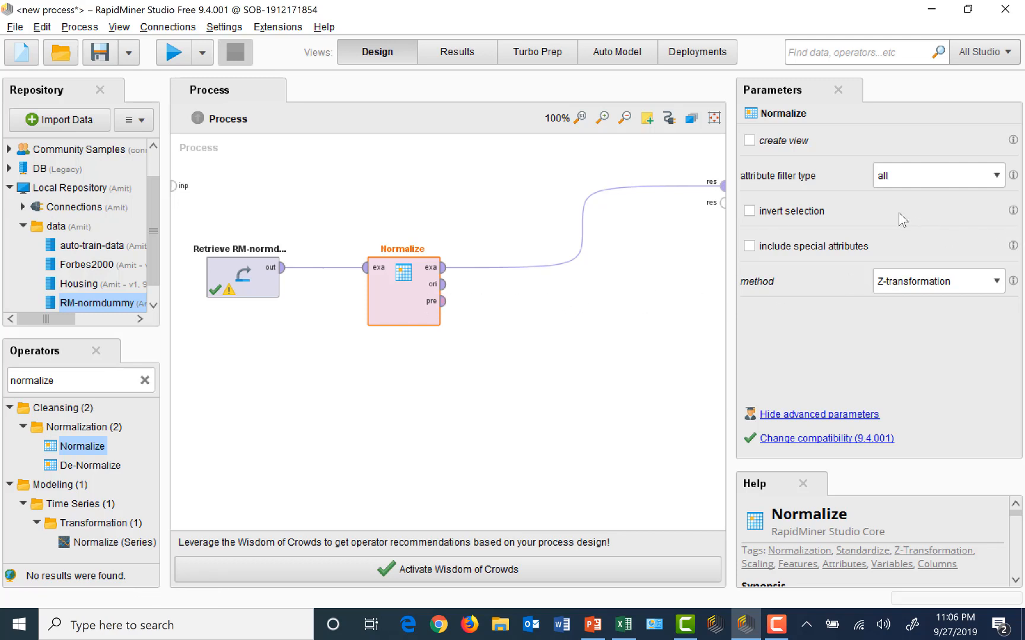
Set Normalize's attribute filter type to subset and select the attributes Engine, KM, Km/L, Power and Price
left_click(997, 177)
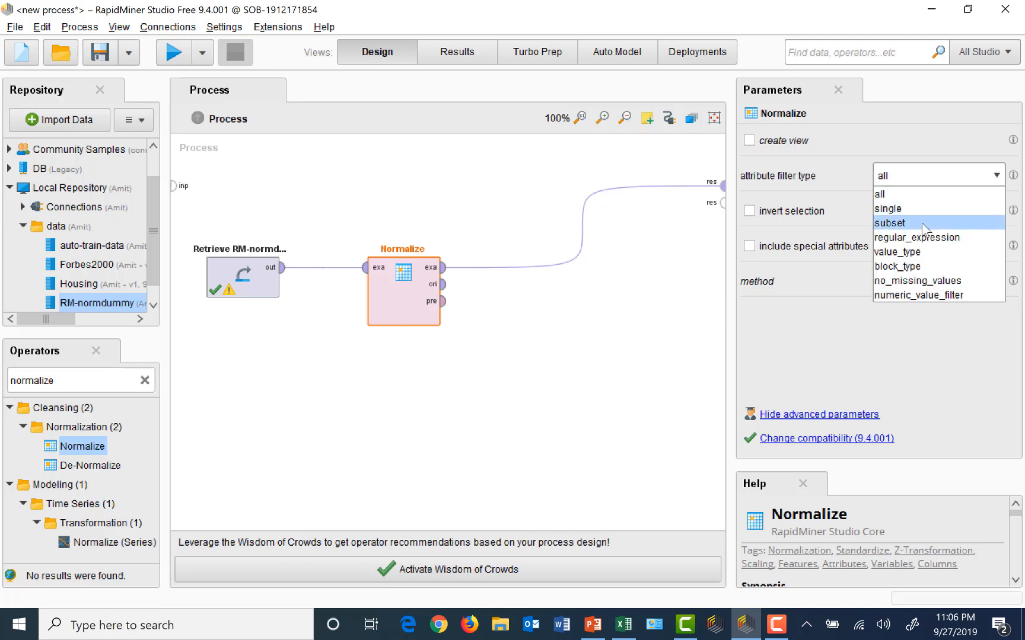
left_click(904, 224)
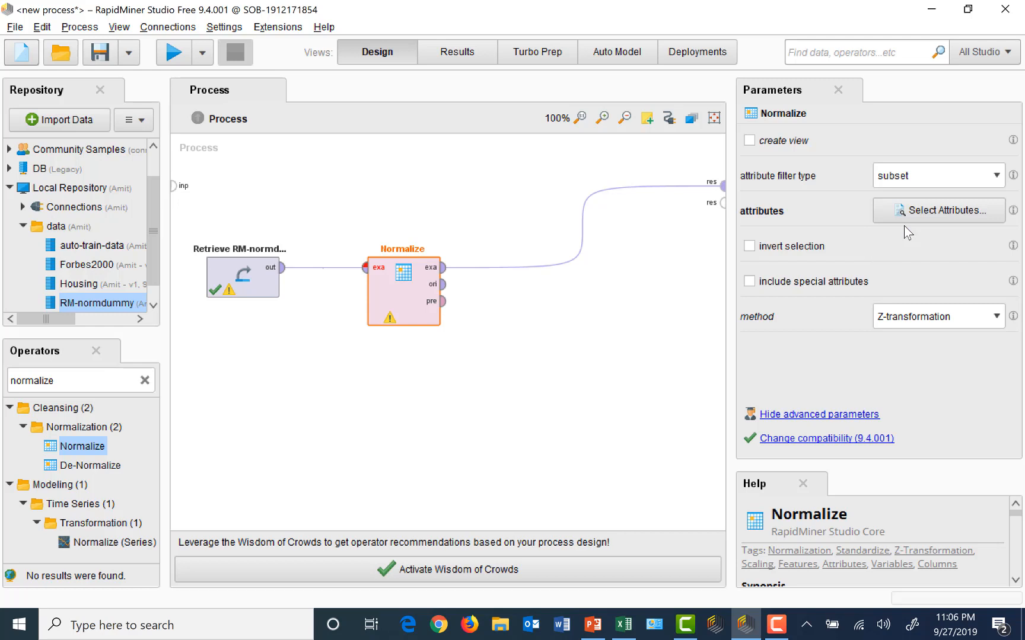
left_click(947, 215)
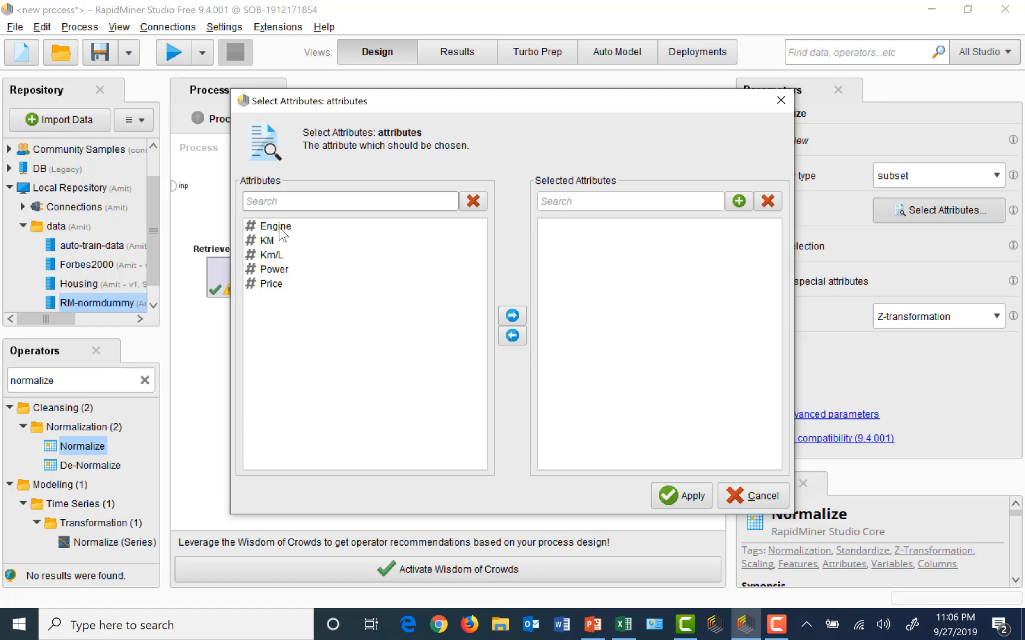
left_click(279, 227)
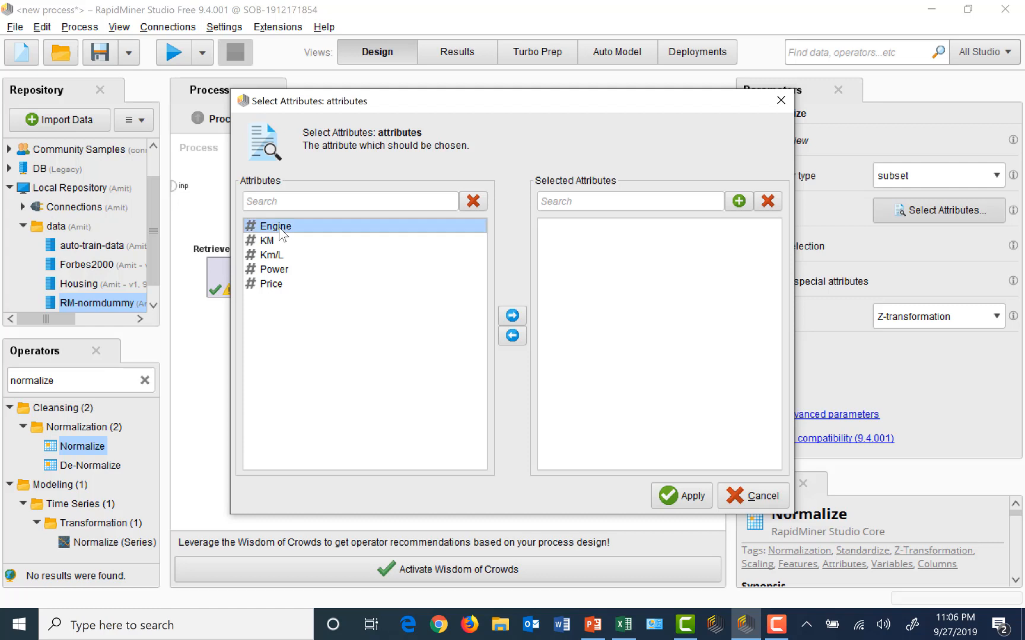
left_click(273, 285, "shift")
left_click(508, 320)
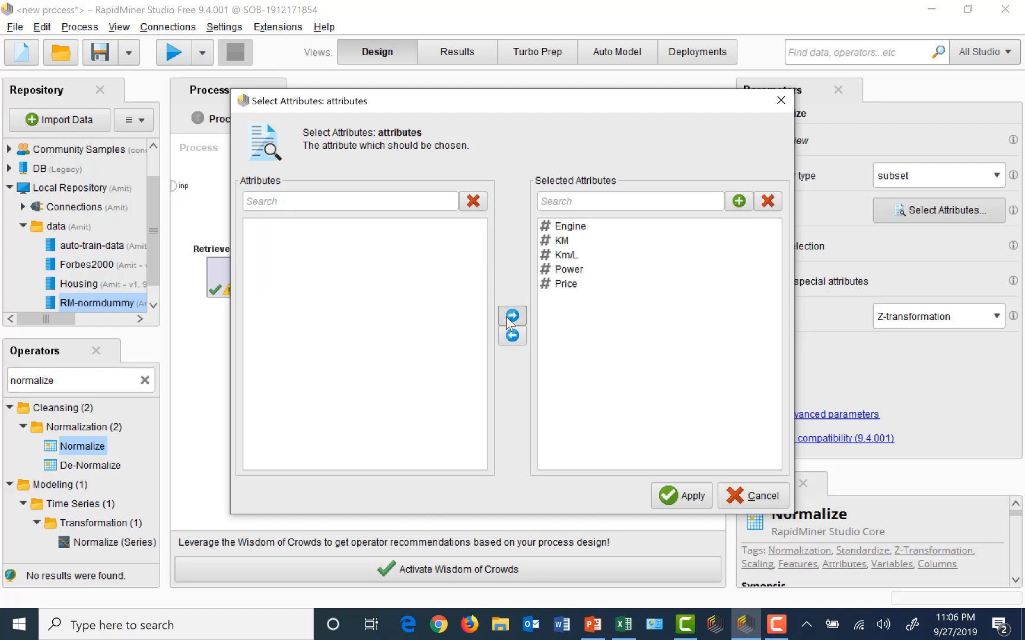
left_click(703, 506)
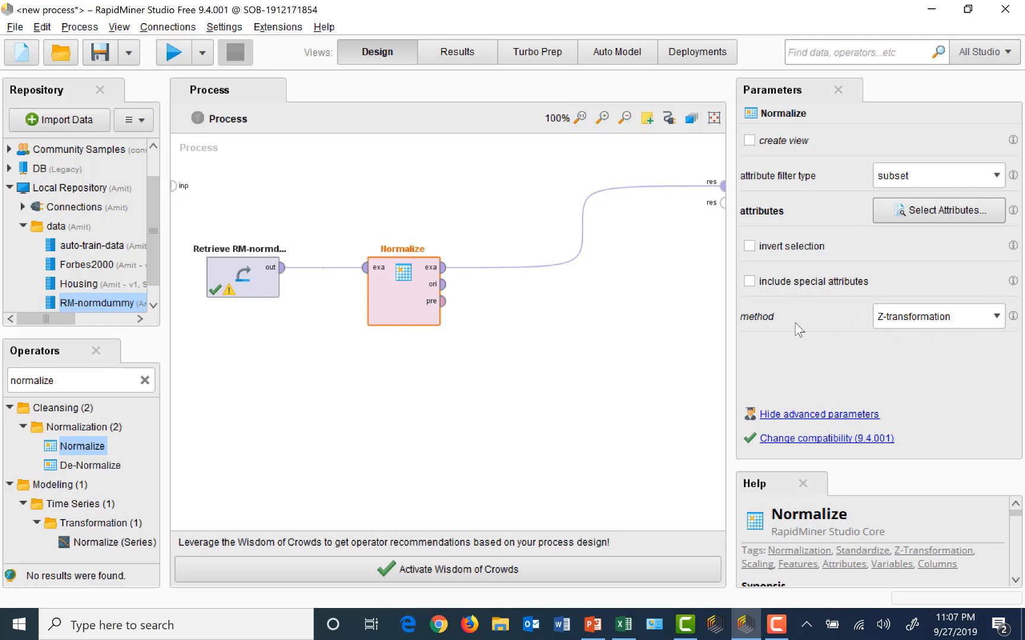
Review the normalization methods on offer and try range transformation for the Normalize operator
left_click(998, 319)
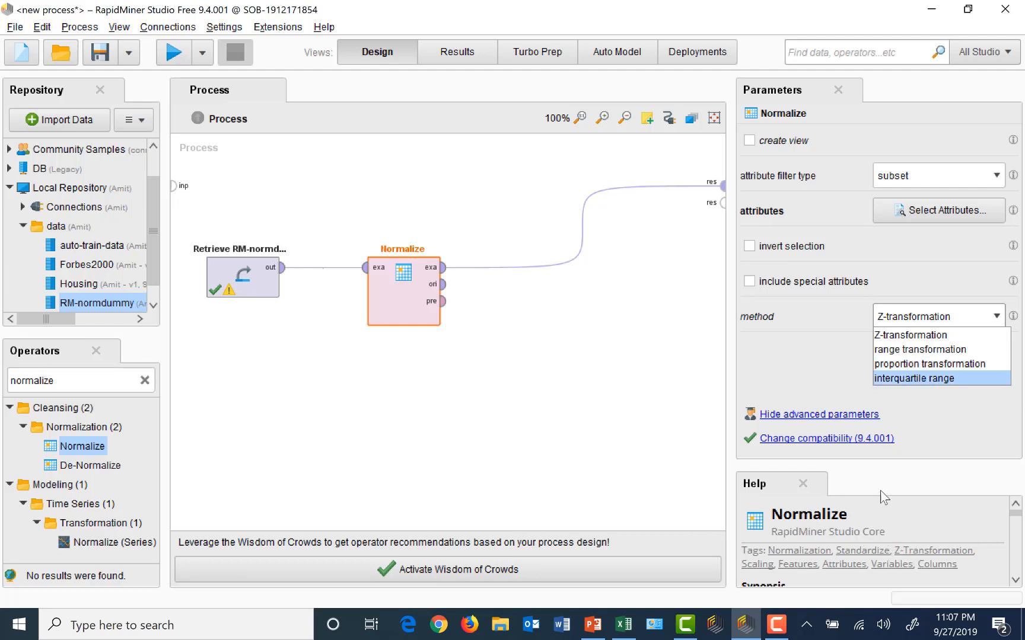
left_click(915, 336)
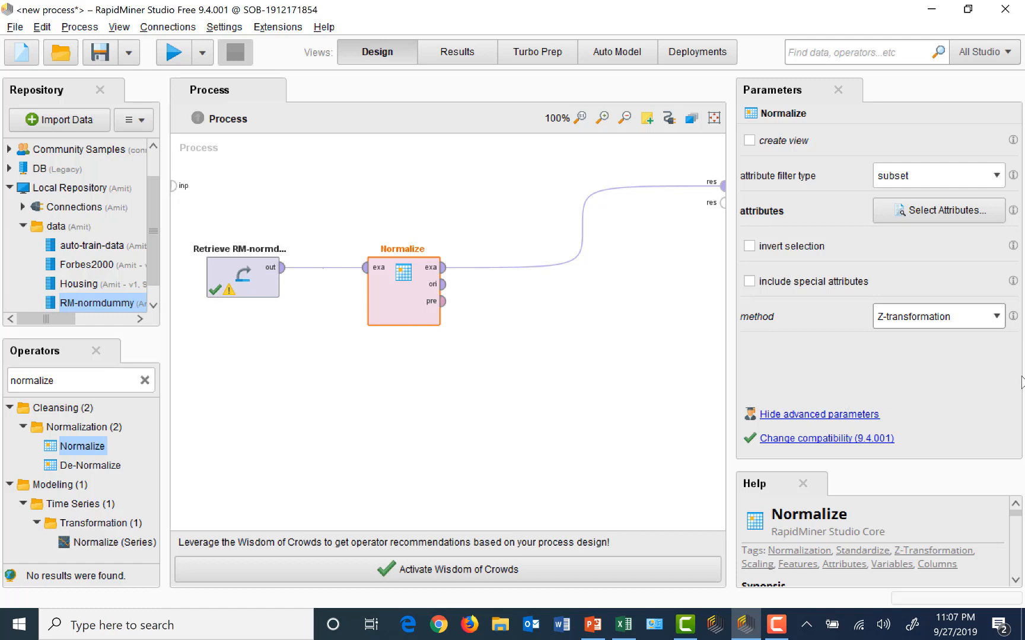
left_click(1001, 320)
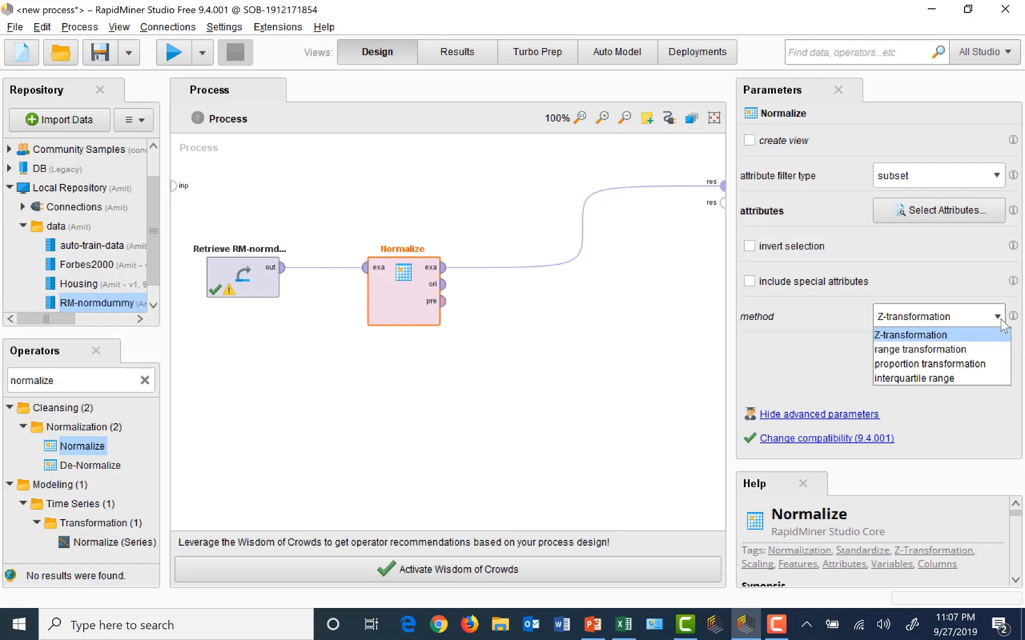
left_click(950, 350)
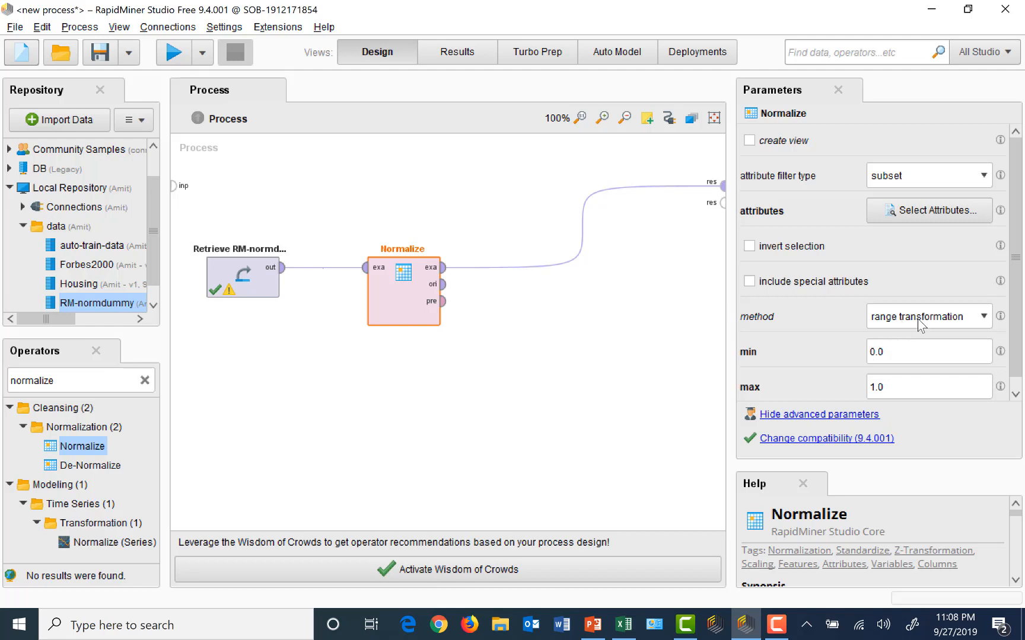
Set the Normalize operator's method to Z-transformation and run the process
left_click(984, 315)
left_click(918, 336)
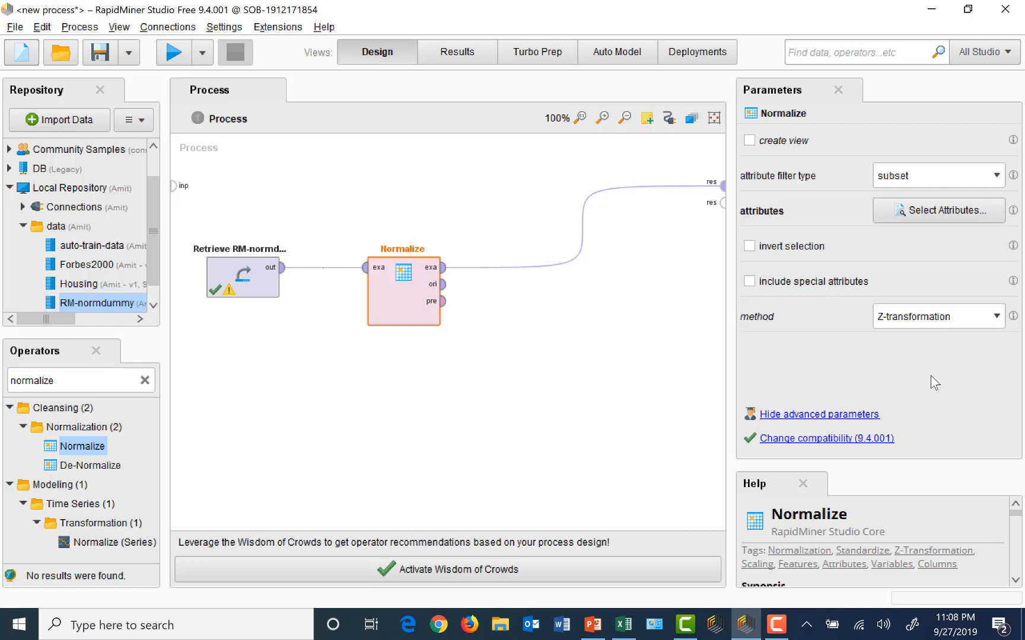
left_click(173, 55)
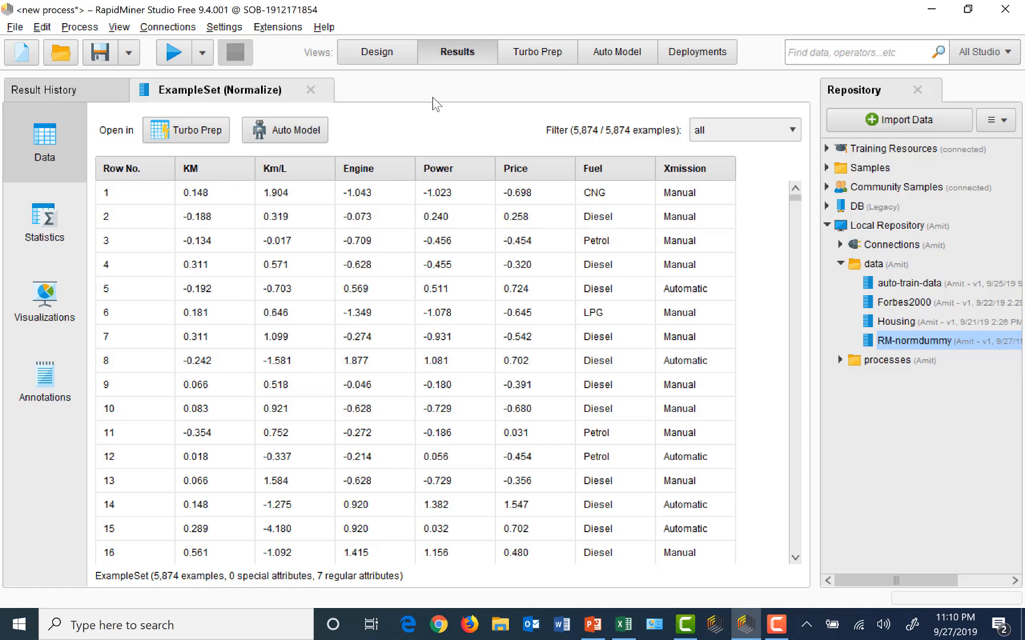
Return to the process design, set the normalization method to range transformation, rerun the process and examine the normalized columns
left_click(387, 57)
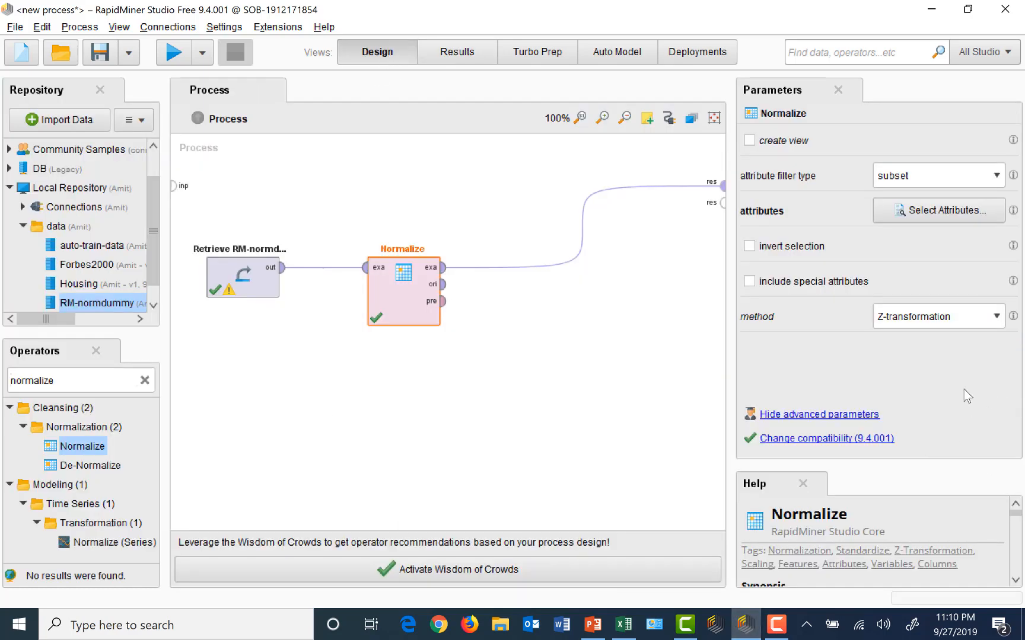
left_click(998, 321)
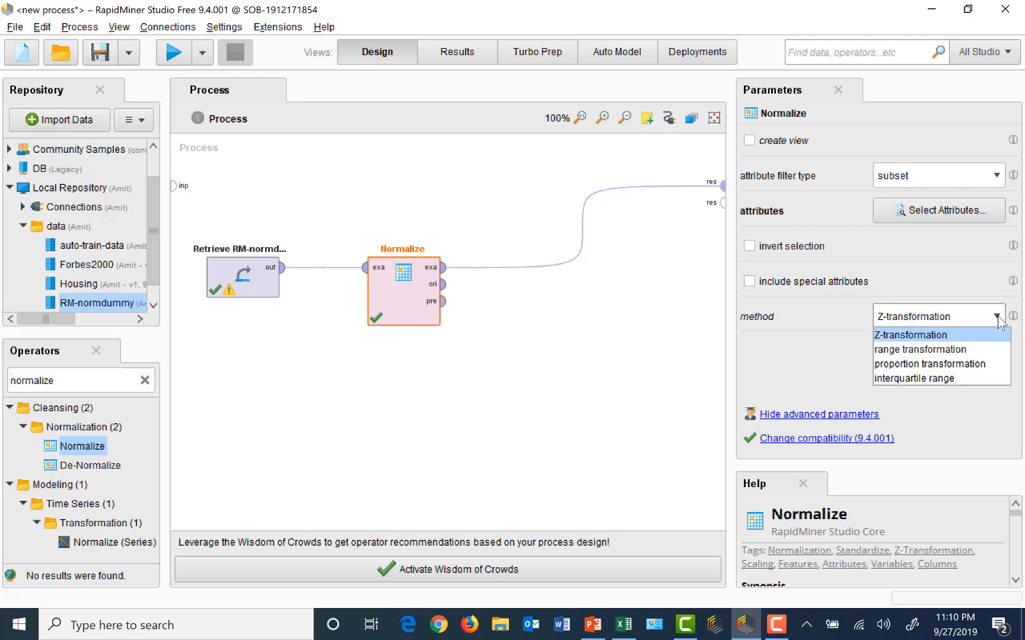
left_click(954, 349)
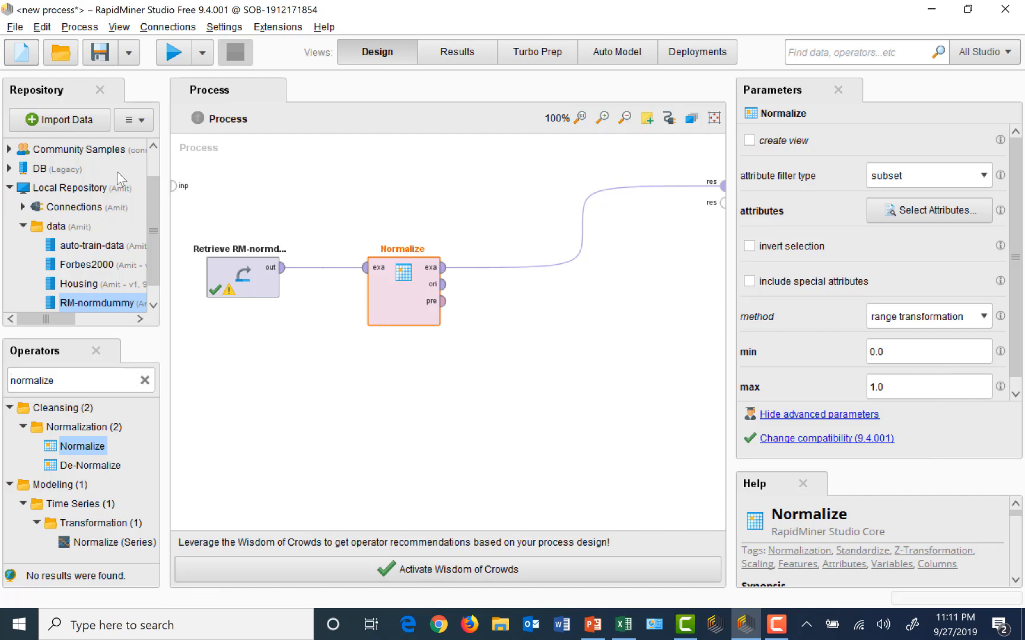
left_click(175, 55)
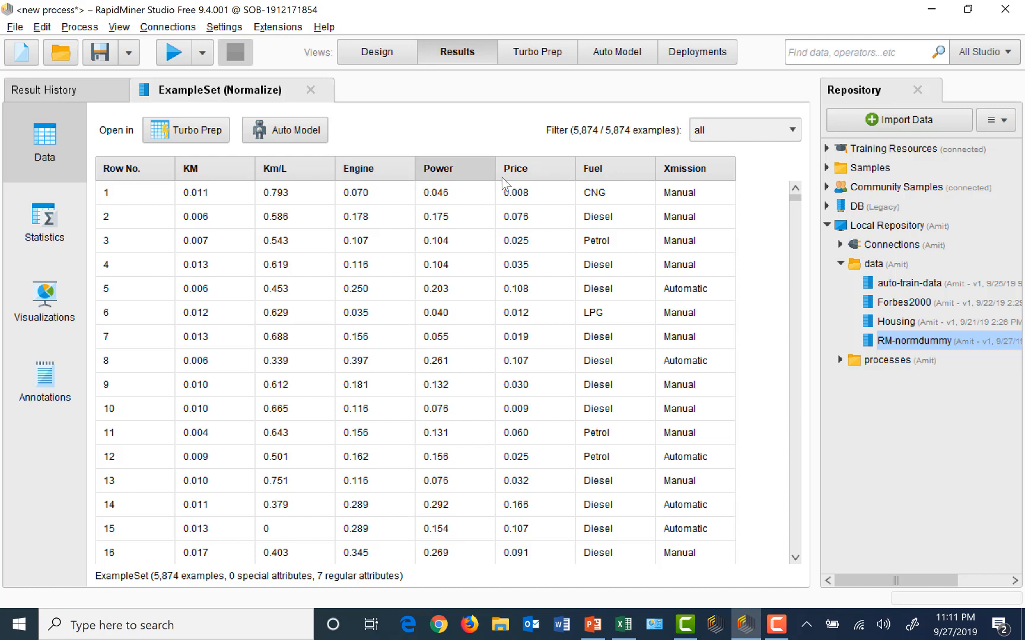
mouse_move(502, 177)
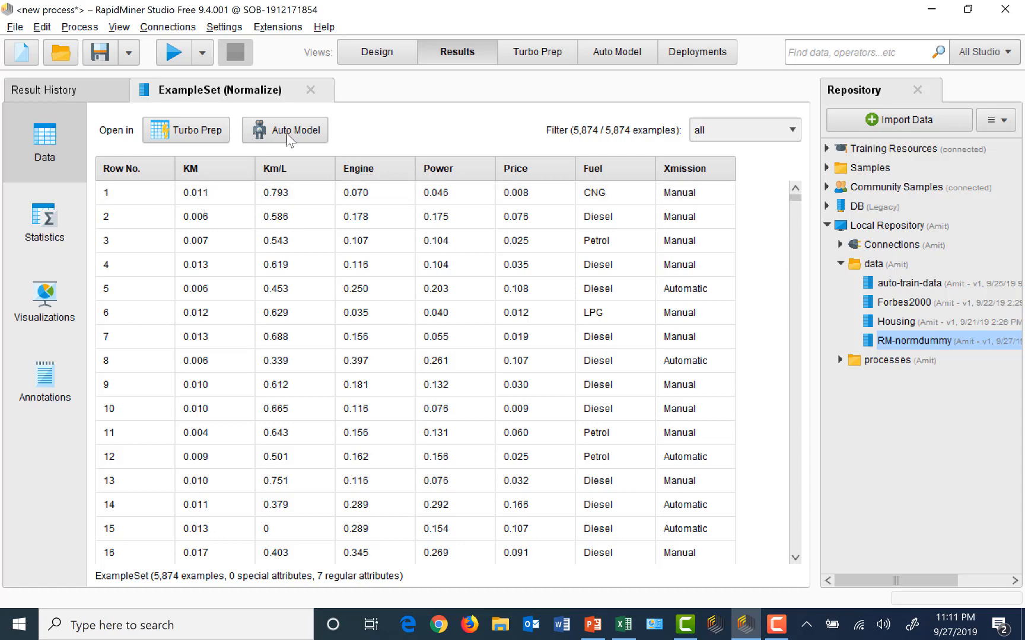
Return to the process design, switch the normalization method back to Z-transformation and rerun the process
left_click(380, 57)
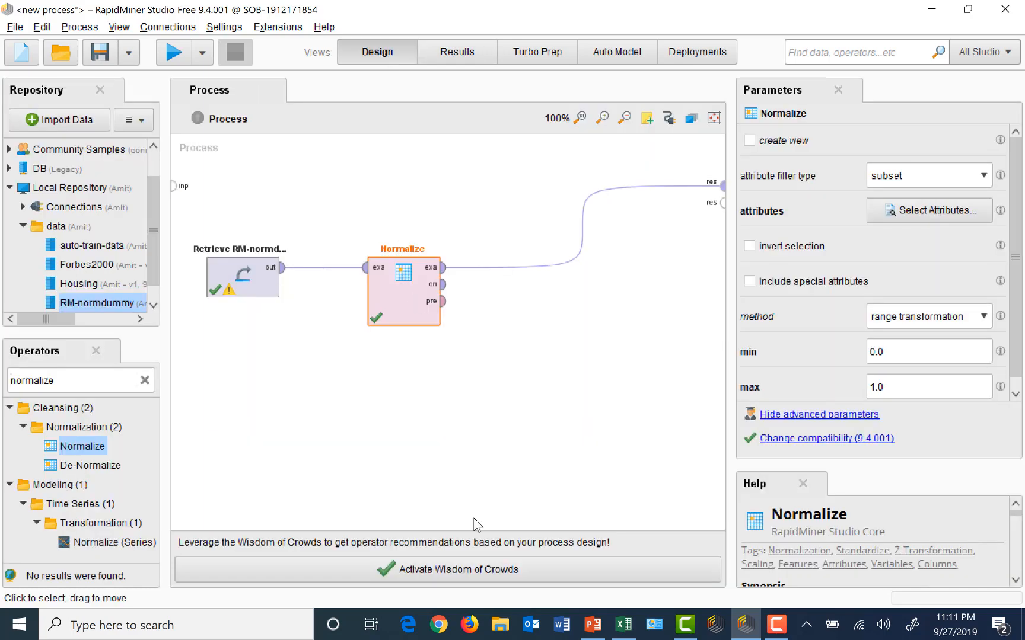
left_click(989, 322)
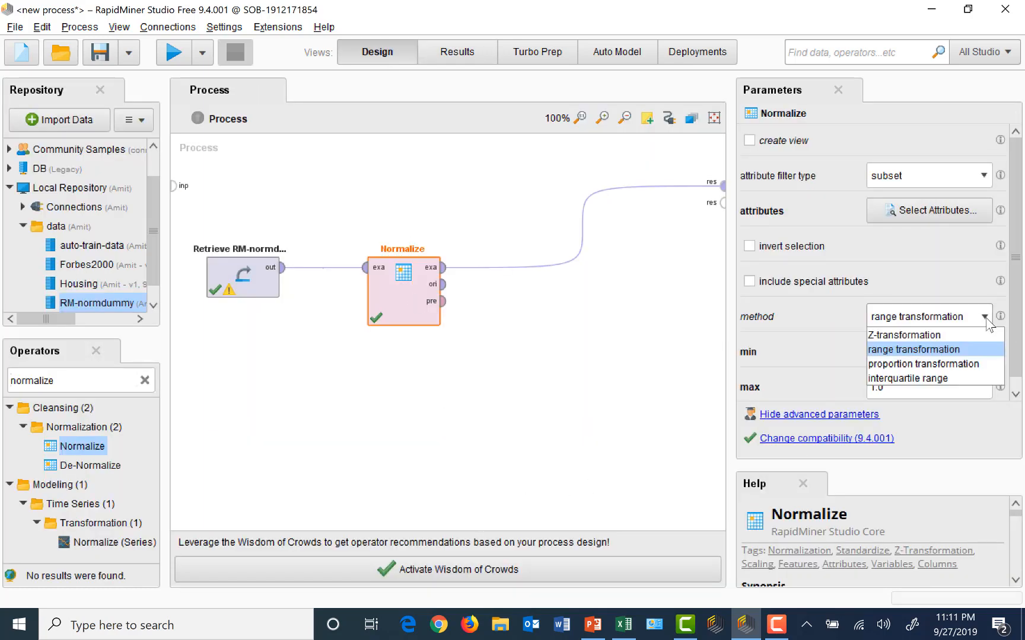
left_click(935, 341)
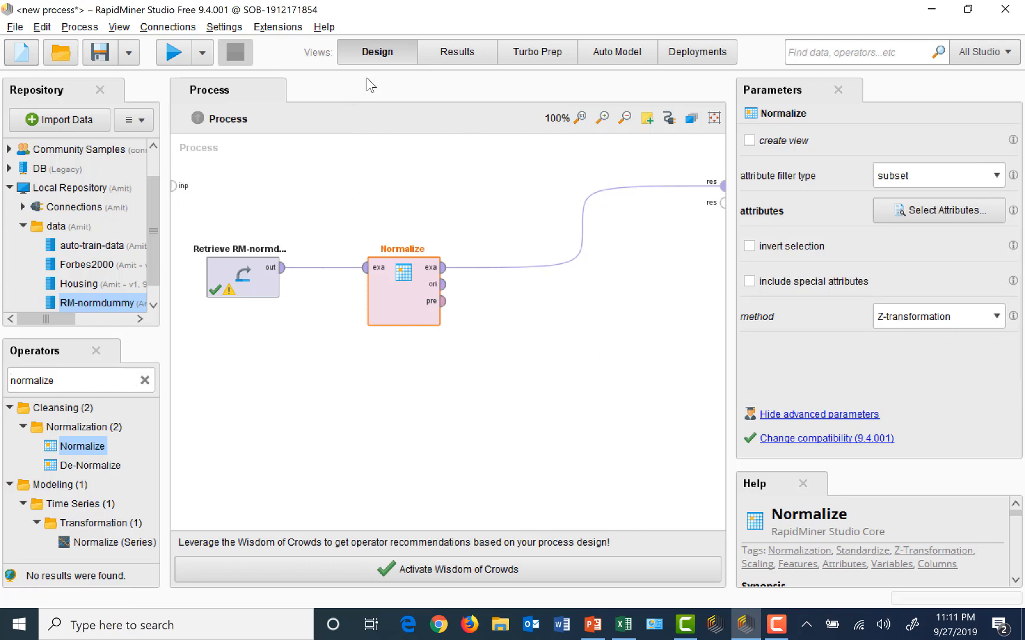
left_click(175, 54)
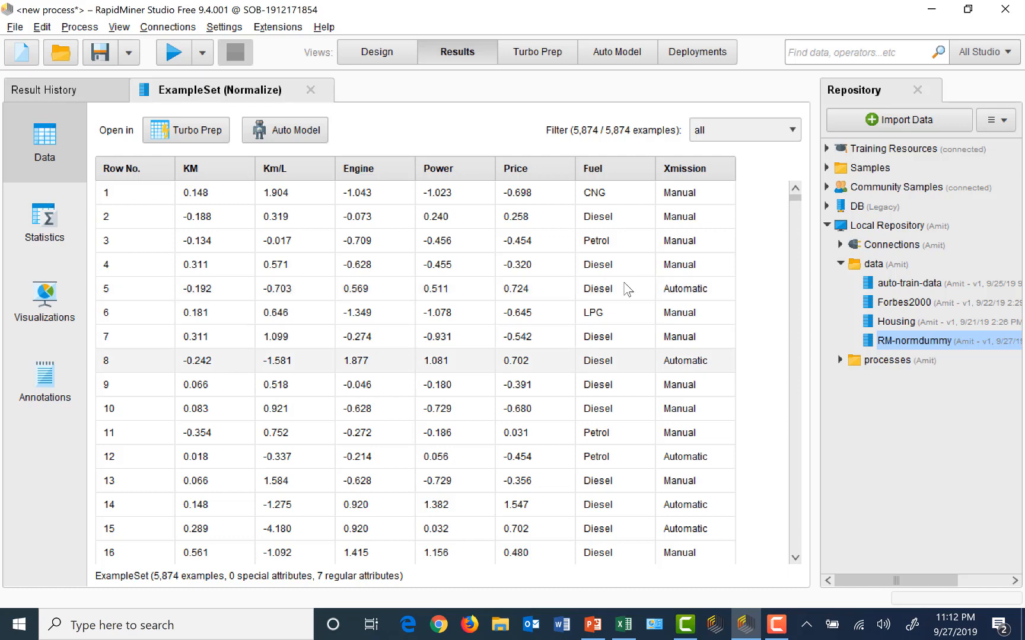
Return to the process design, search the operators for "nominal to numerical" and insert Nominal to Numerical between Normalize and the result port
left_click(371, 58)
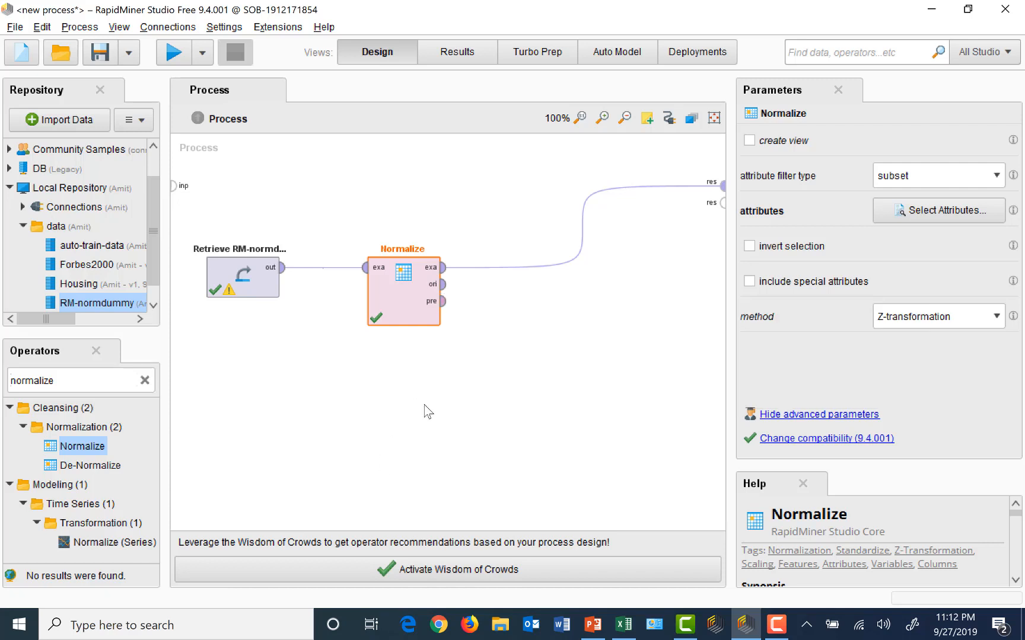
double_click(67, 380)
left_click(67, 380)
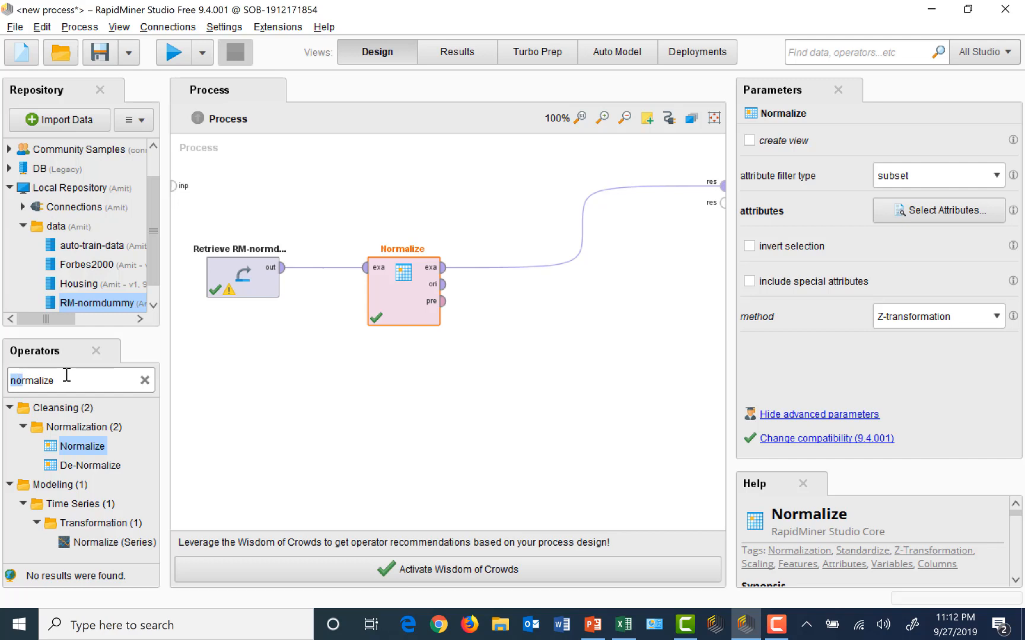
left_click_drag(64, 379, 9, 386)
type("nomin")
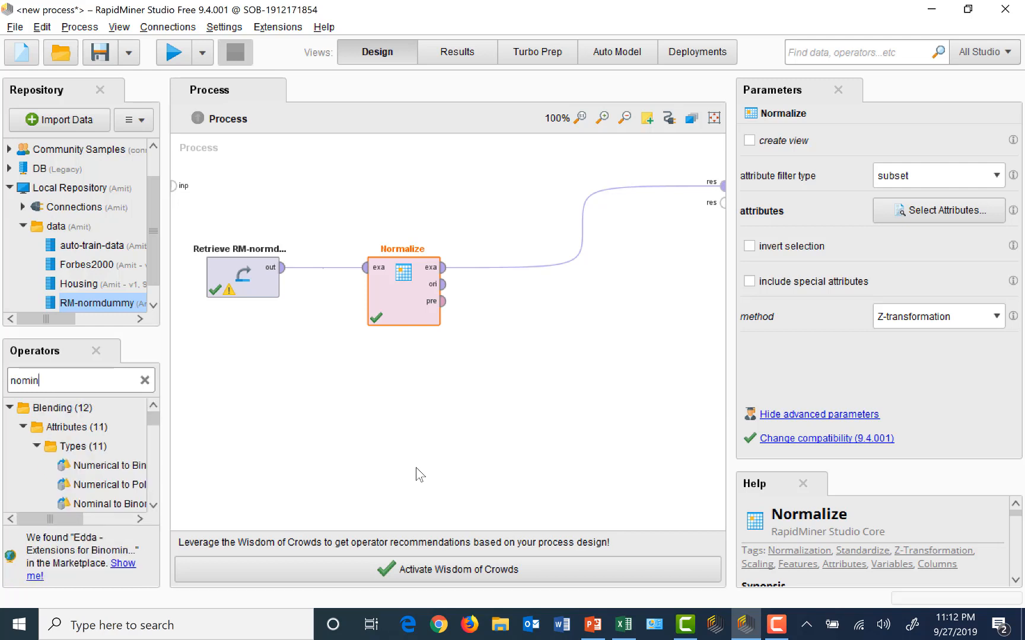
type("al to numeric")
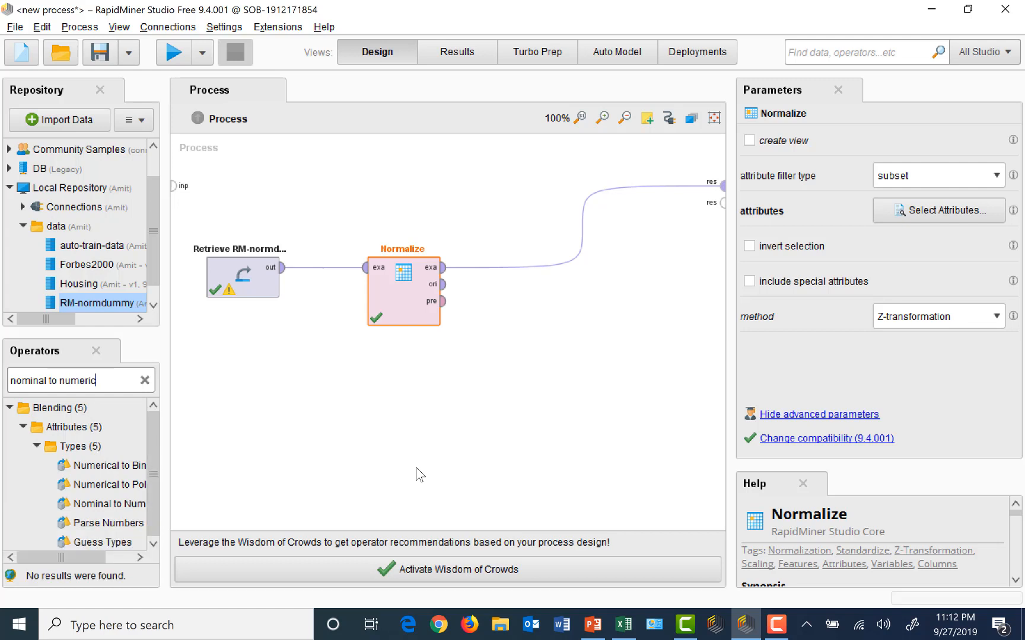
type("al")
left_click(140, 558)
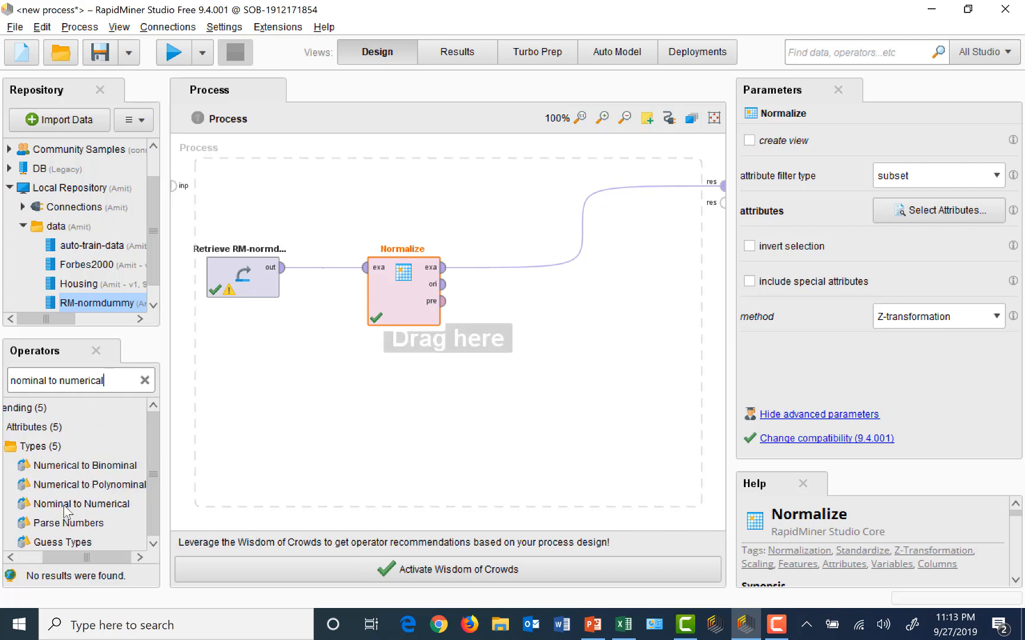
left_click_drag(65, 506, 537, 268)
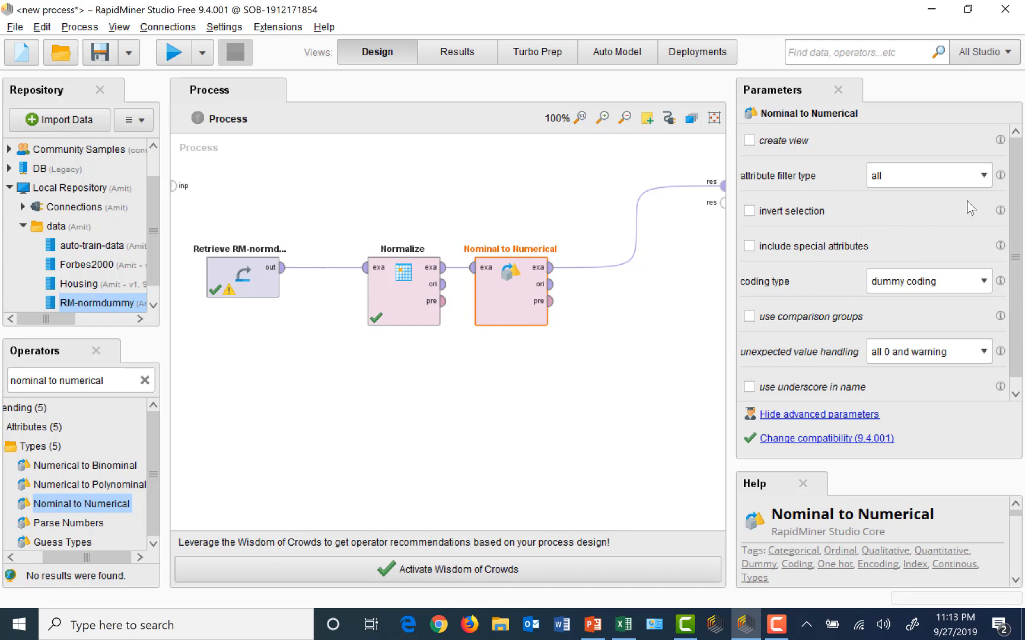
Set the Nominal to Numerical attribute filter type to subset and select the Xmission attribute
left_click(984, 176)
left_click(904, 224)
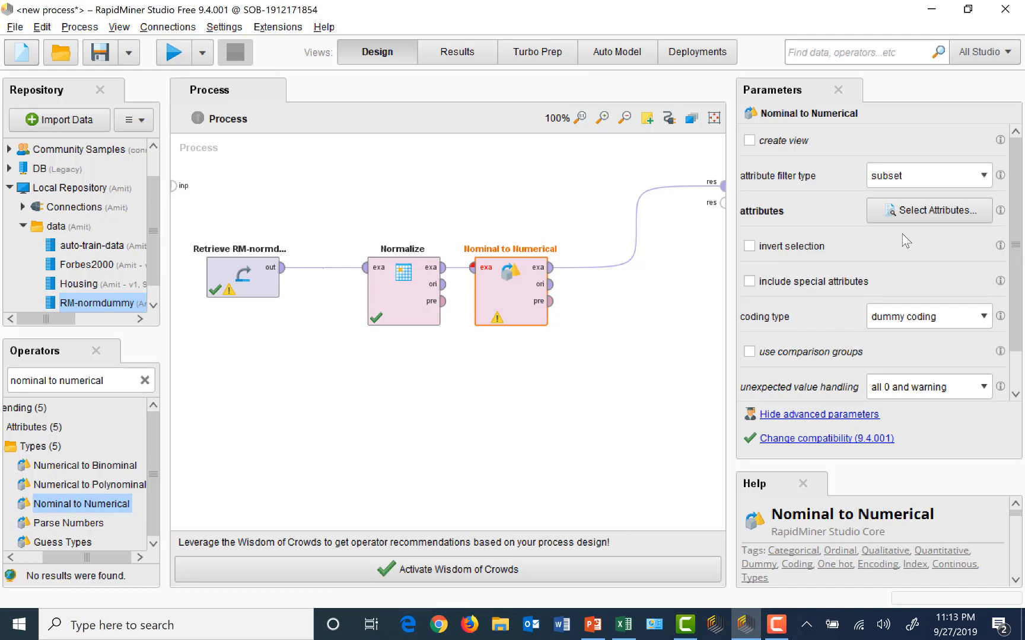
left_click(932, 211)
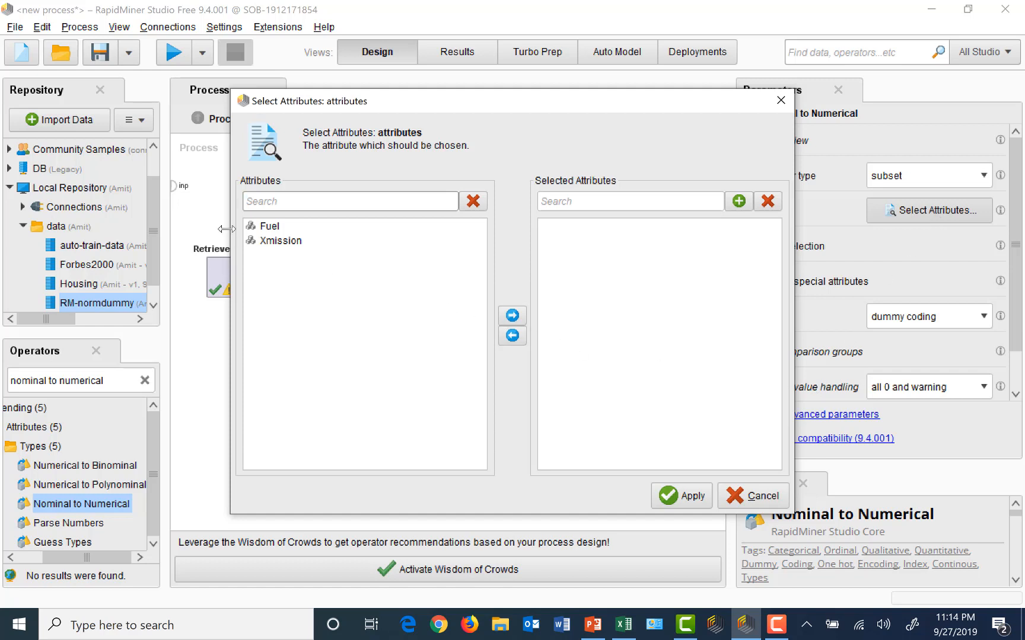
left_click(289, 248)
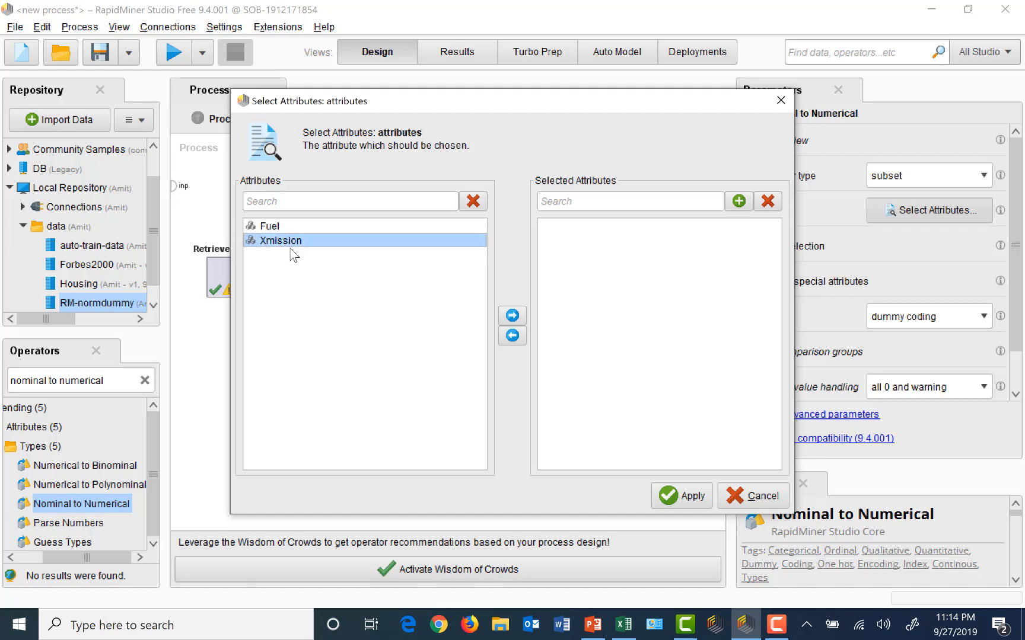
left_click(513, 318)
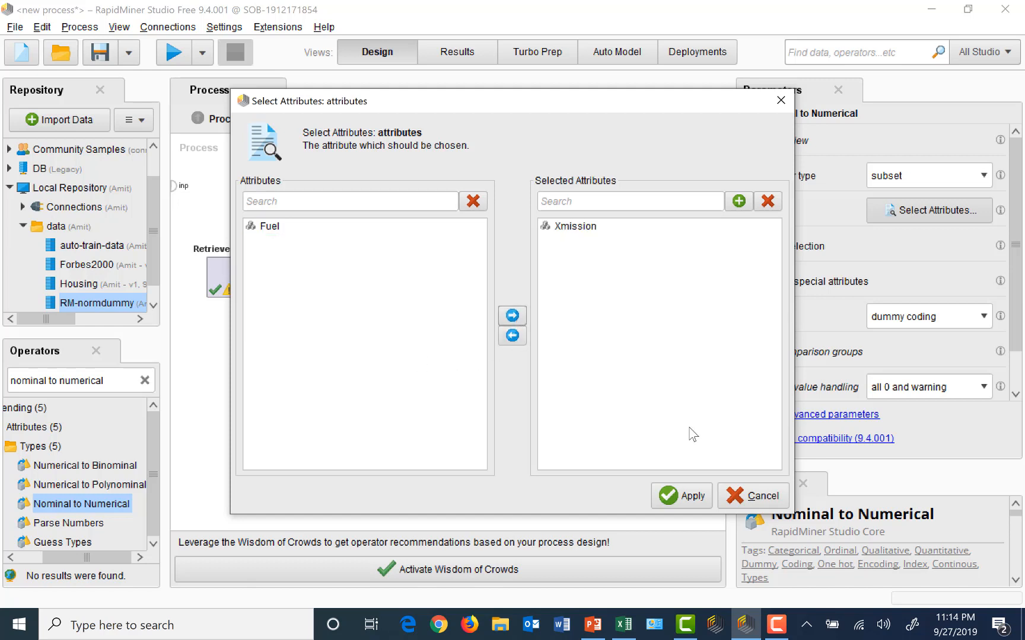
left_click(701, 503)
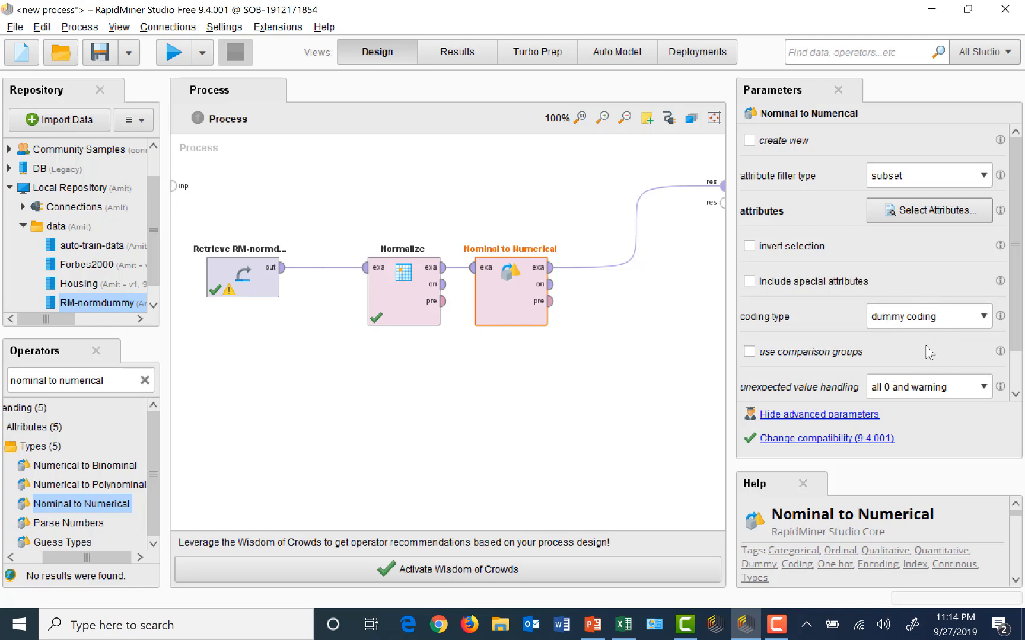
Keep dummy coding as the coding type for the Nominal to Numerical operator and run the process
left_click(984, 317)
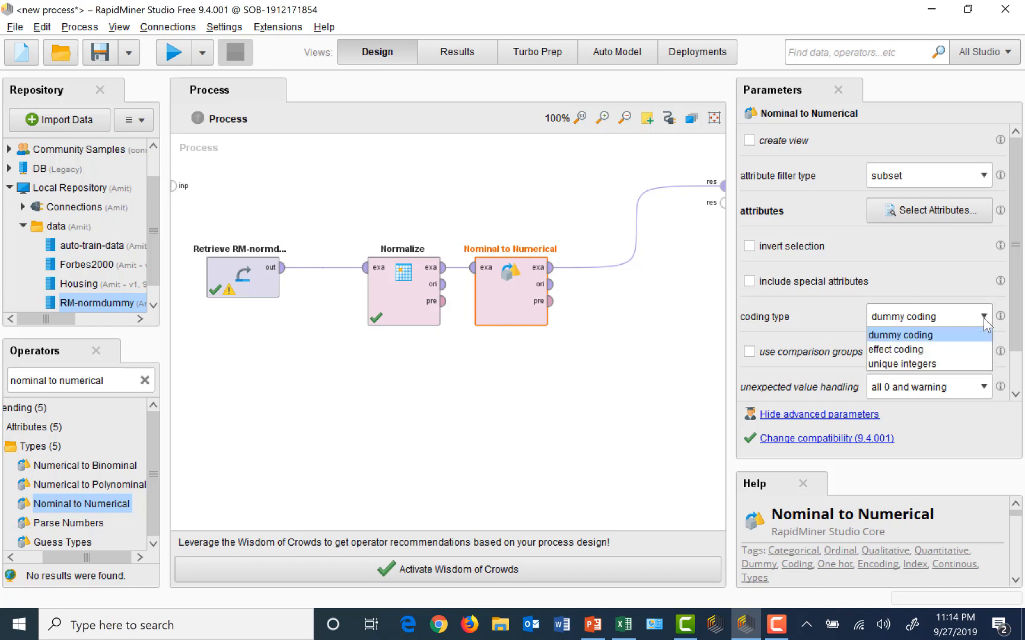
left_click(912, 321)
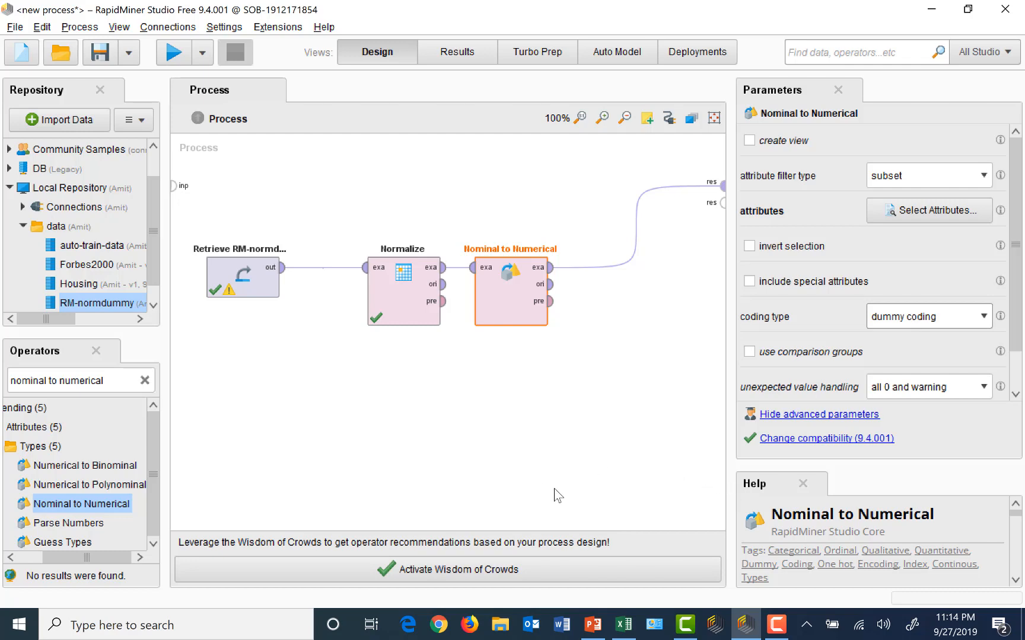
left_click(174, 54)
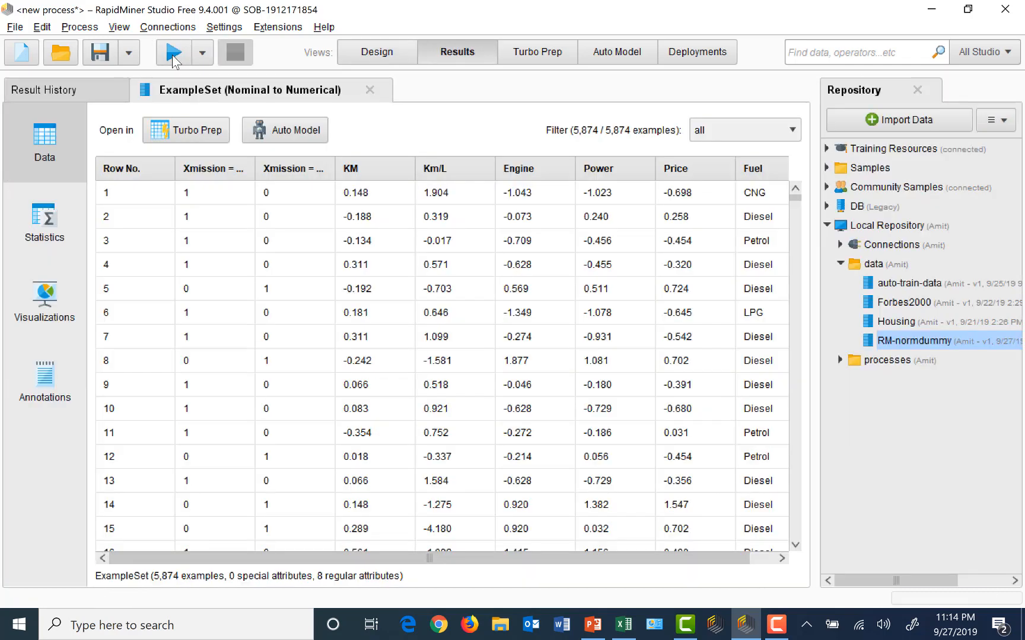
Widen the two Xmission dummy columns in the results to read their full headers
left_click_drag(255, 169, 290, 171)
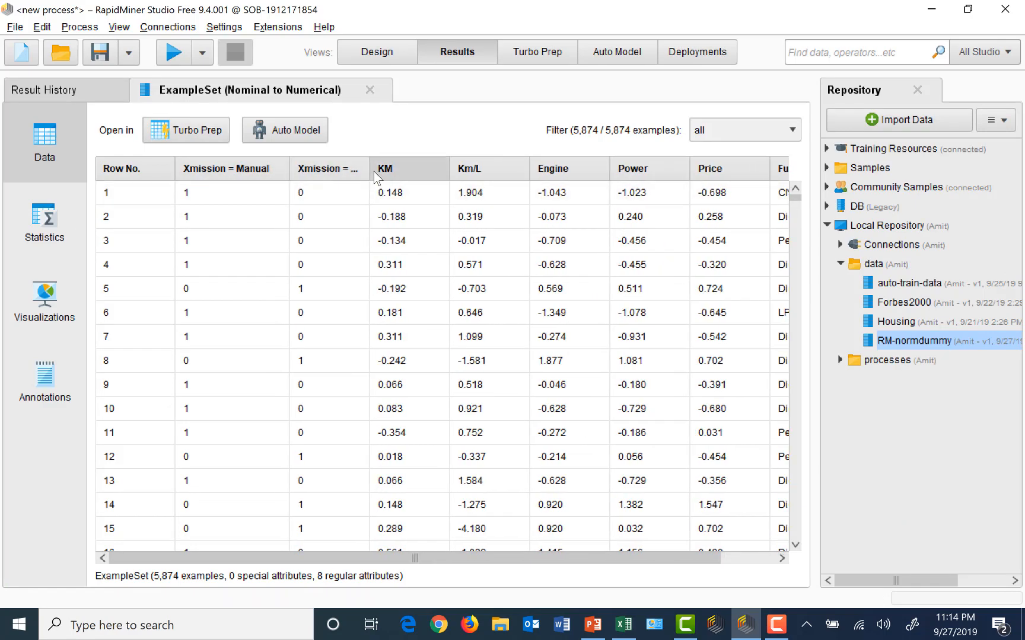
left_click_drag(370, 169, 411, 170)
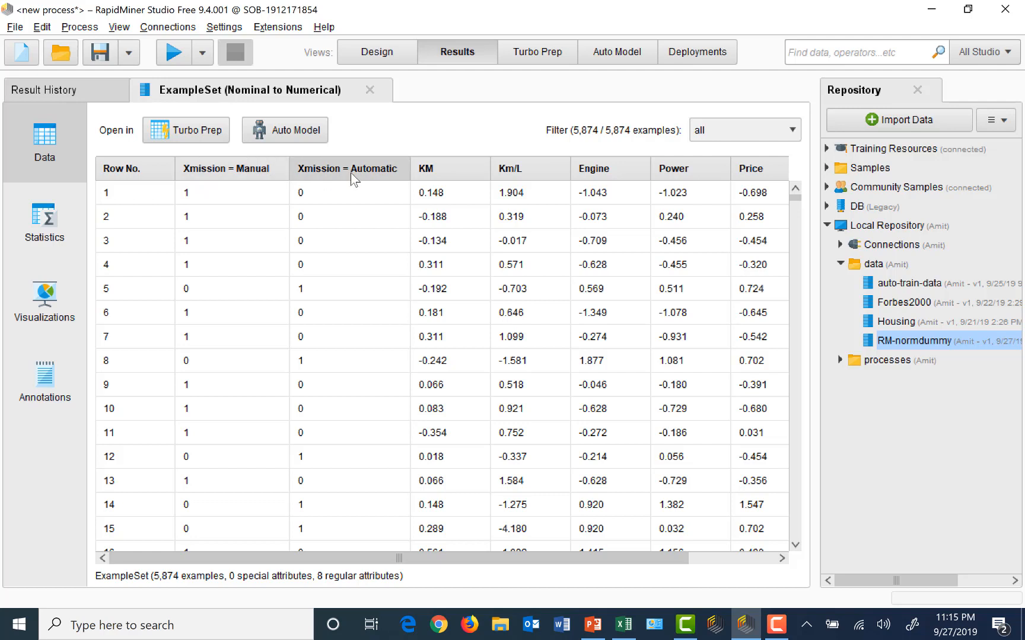
mouse_move(354, 180)
mouse_move(373, 172)
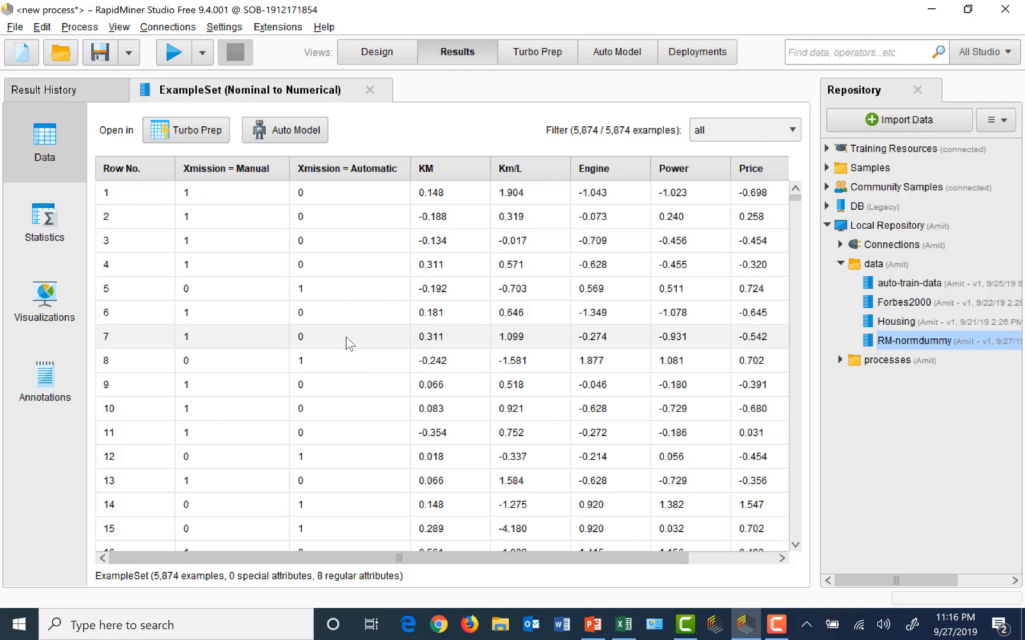
Return to the process design, enable underscores in names for the Nominal to Numerical operator and rerun the process
left_click(380, 56)
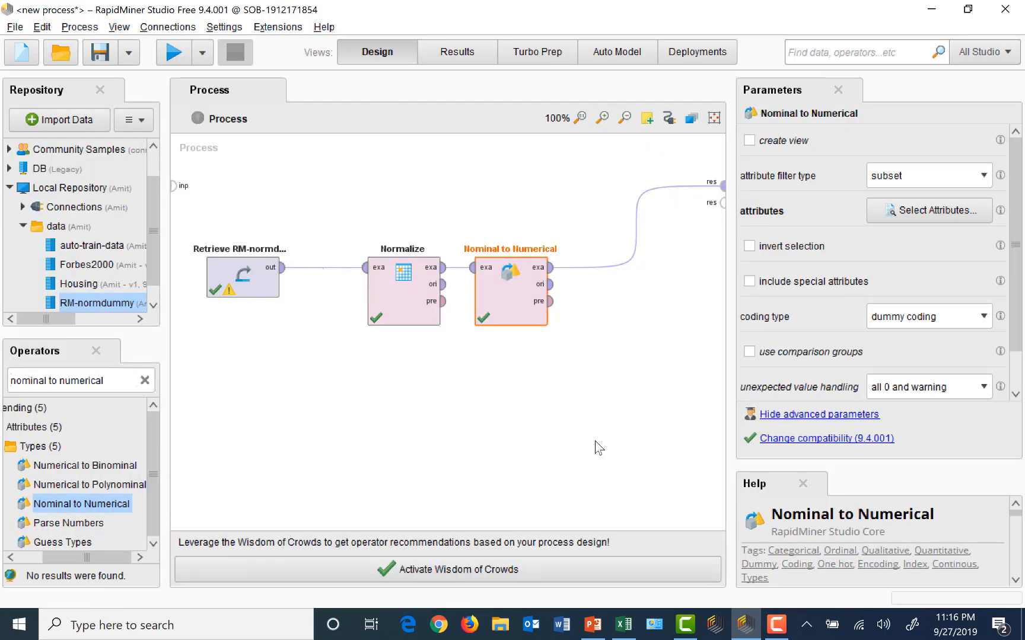
left_click(1015, 395)
left_click(1016, 395)
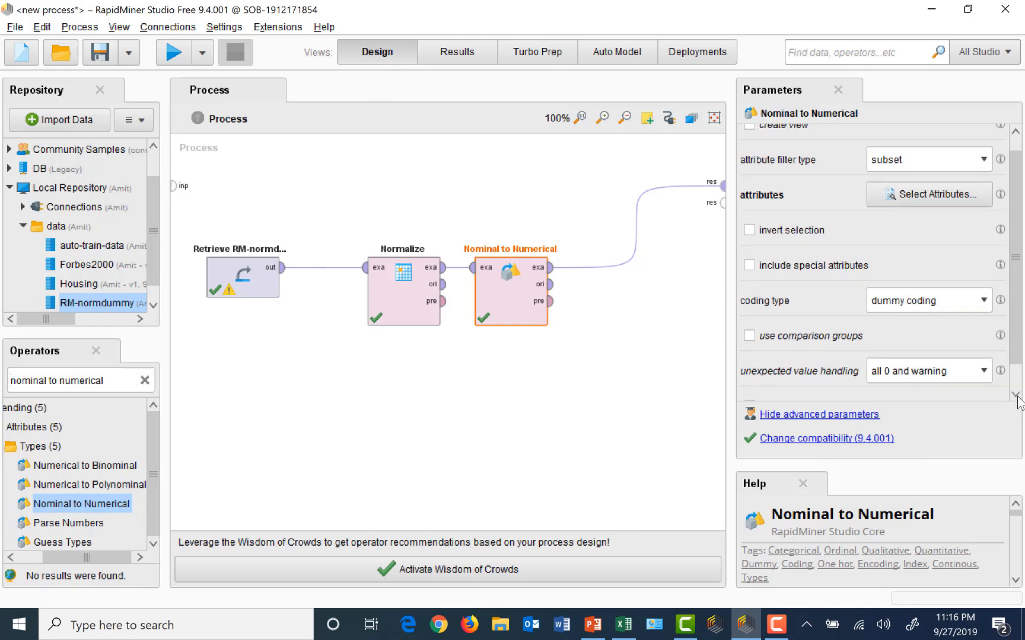
left_click(1016, 395)
left_click(1016, 395)
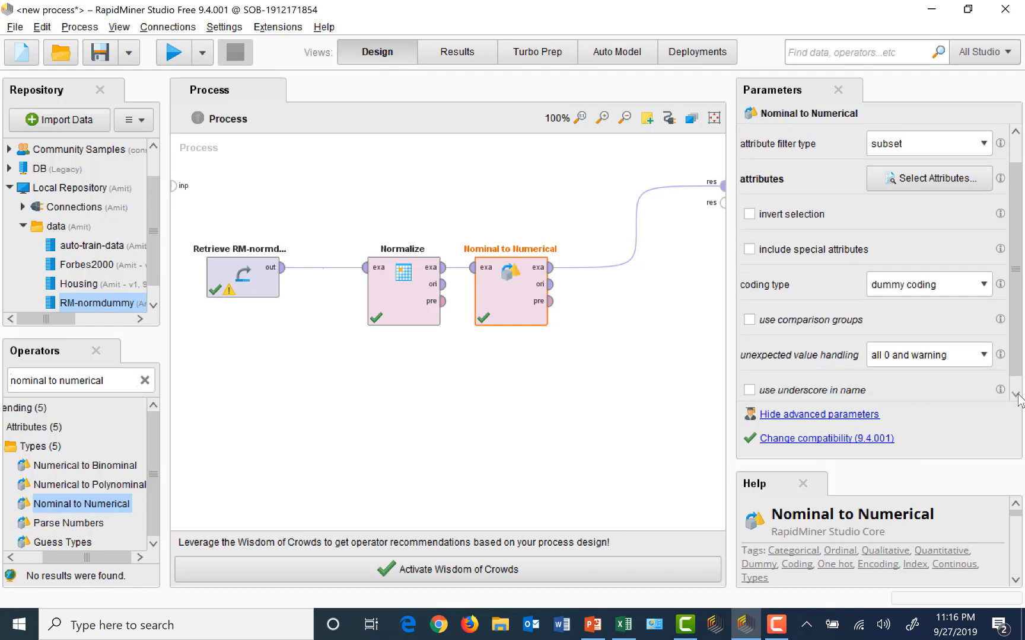
left_click(1016, 395)
left_click(1015, 395)
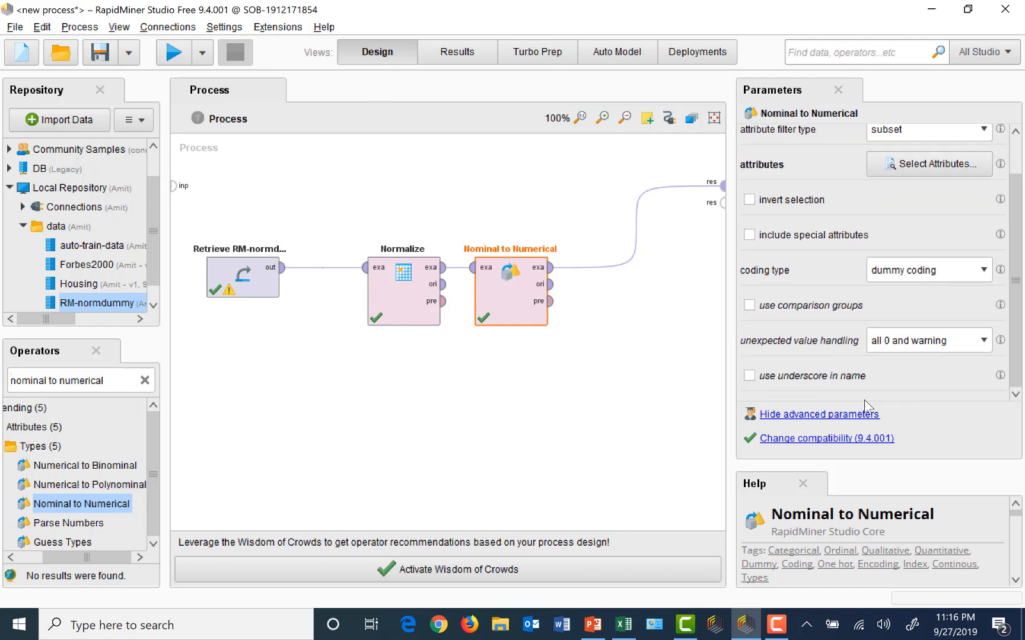
left_click(750, 378)
left_click(173, 54)
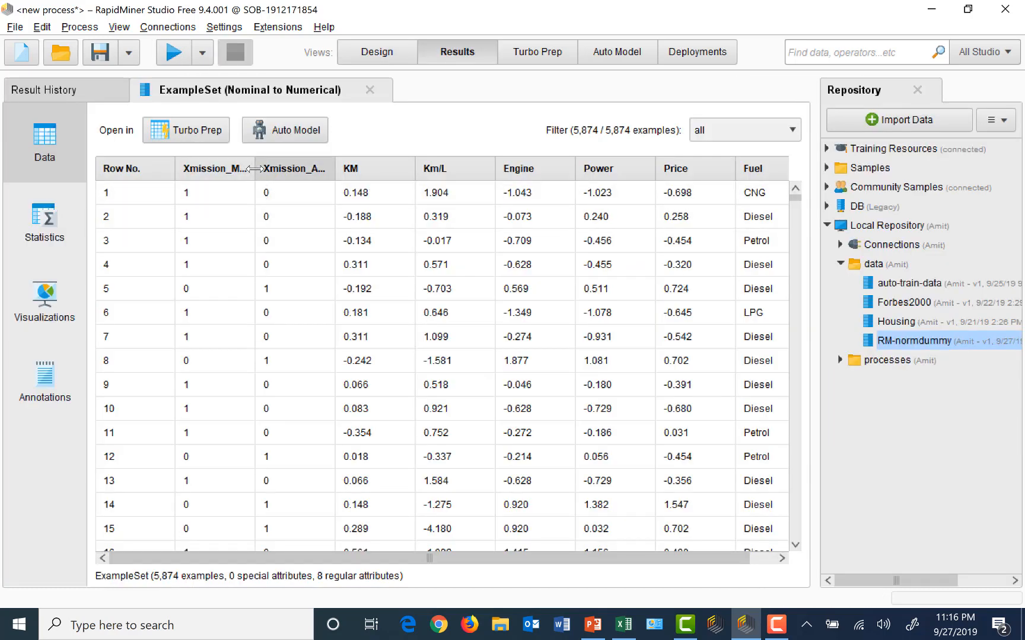
Widen the Xmission_Manual and Xmission_Automatic columns, keep the rows ordered by row number and examine the results across to the Fuel column
left_click_drag(255, 169, 278, 169)
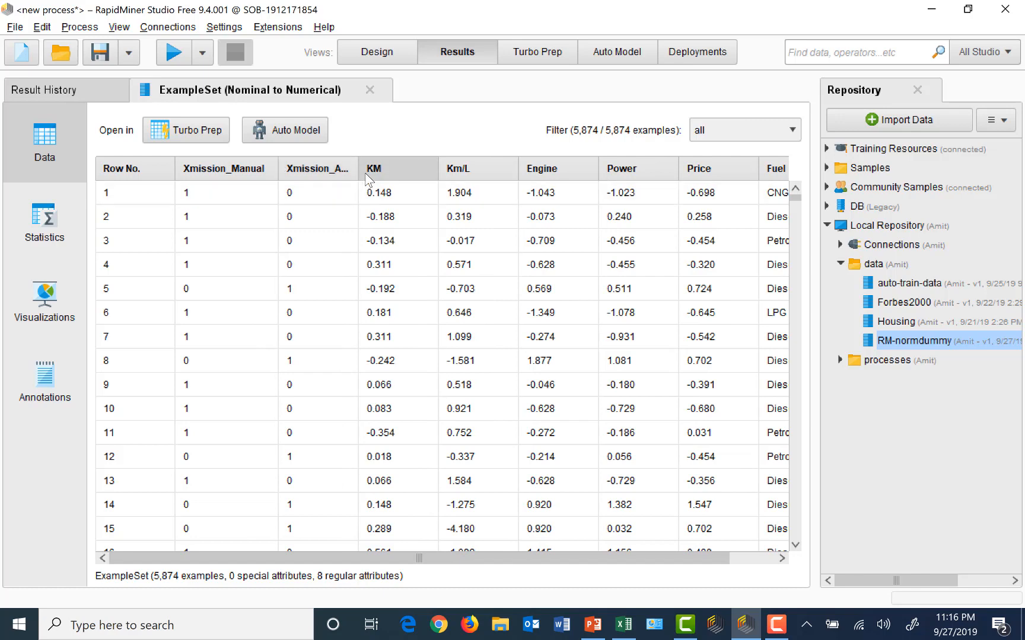
left_click_drag(359, 169, 373, 170)
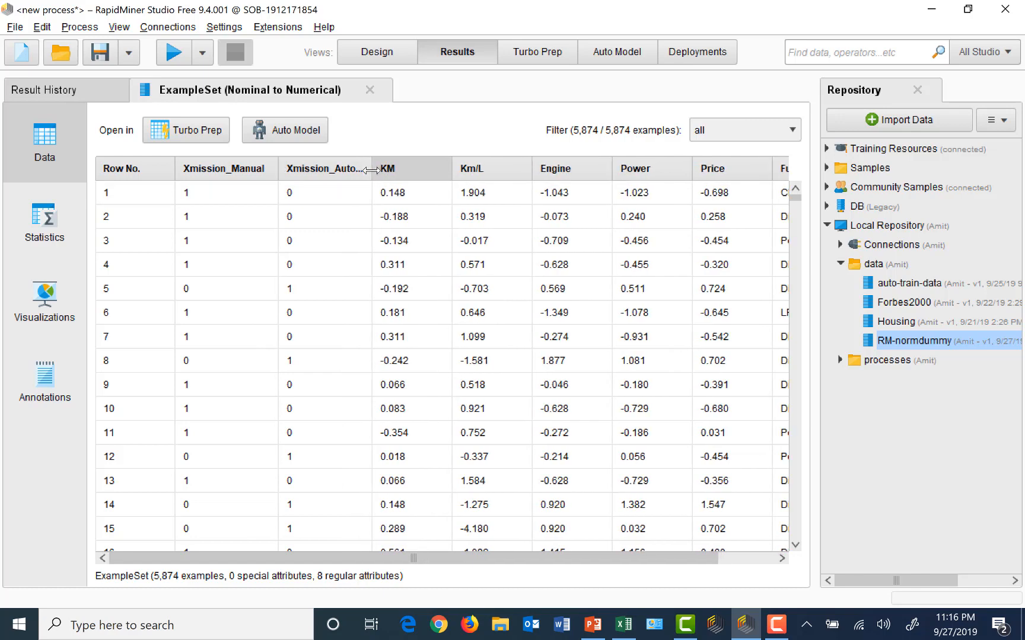
left_click(389, 169)
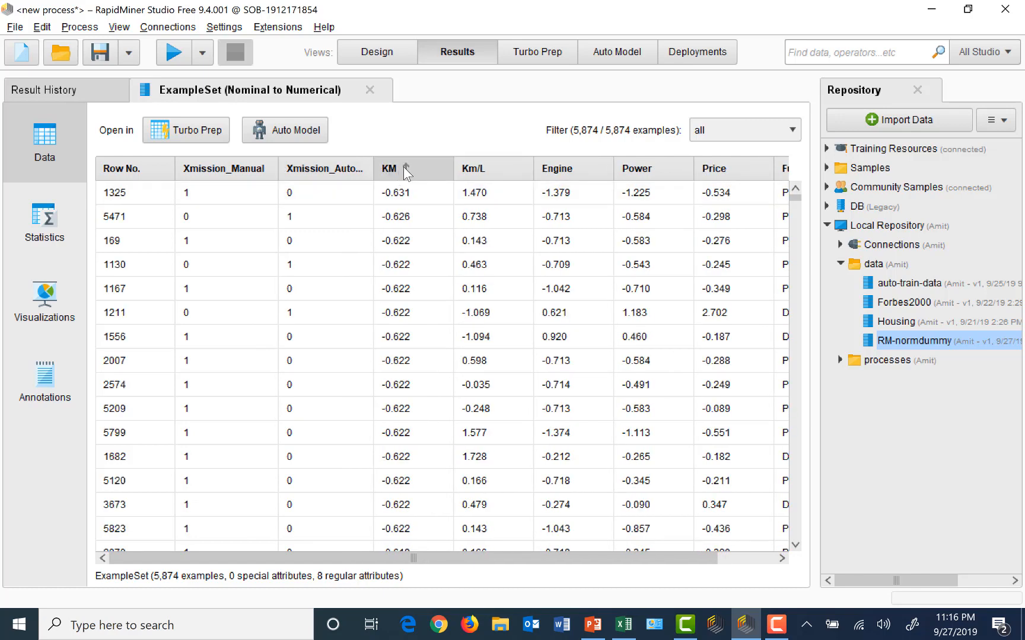
left_click(406, 171)
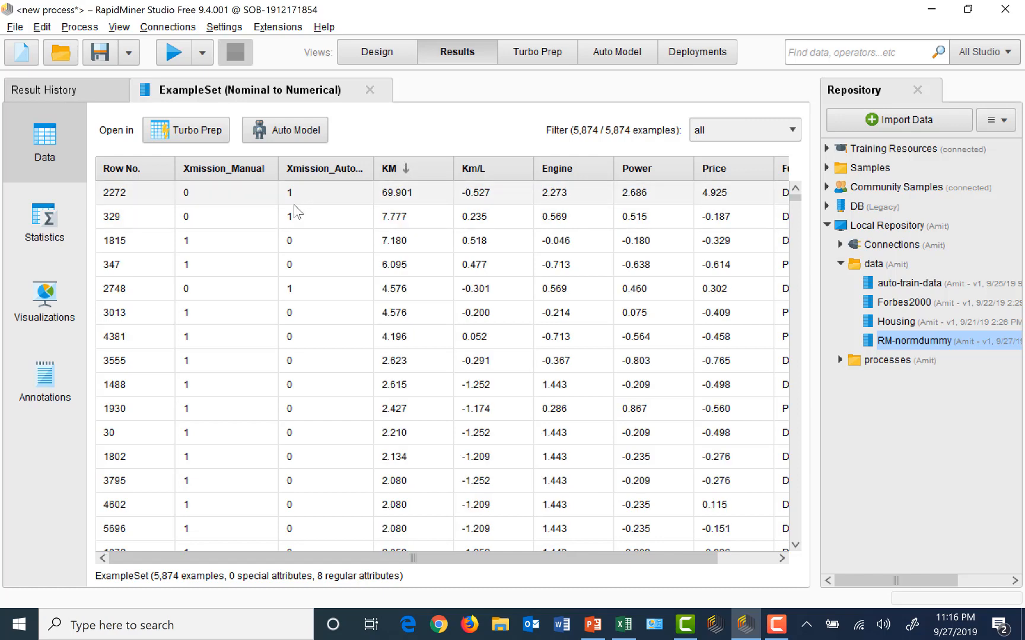
left_click(136, 169)
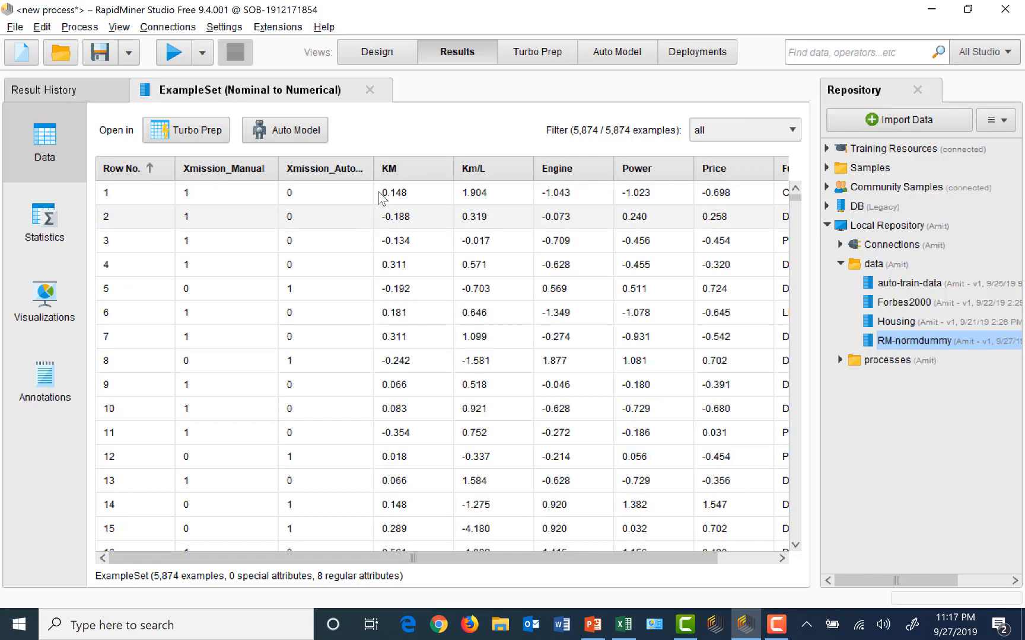
left_click_drag(373, 169, 407, 168)
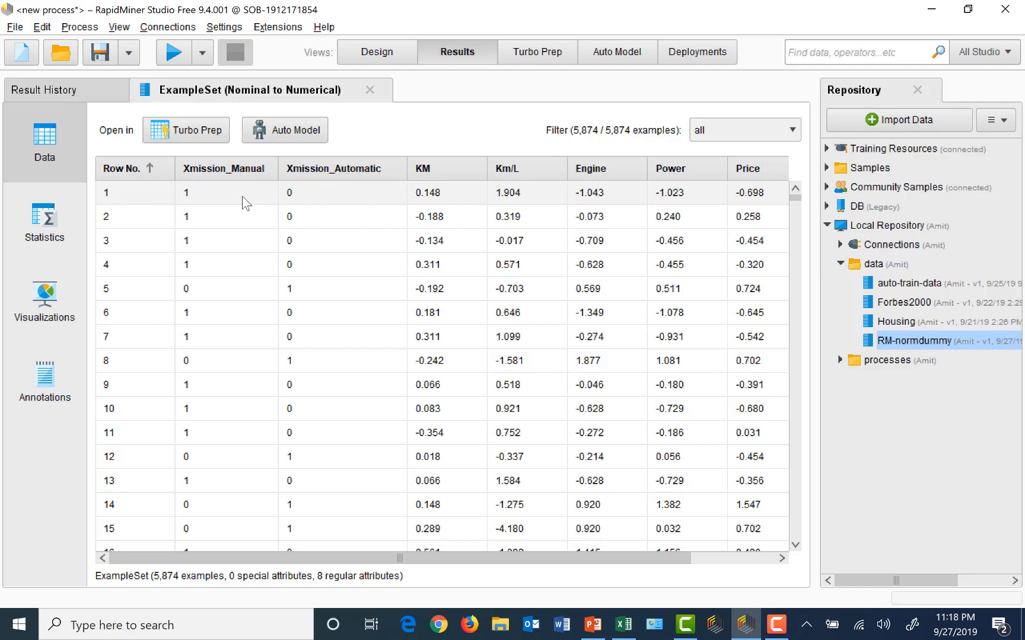
mouse_move(340, 184)
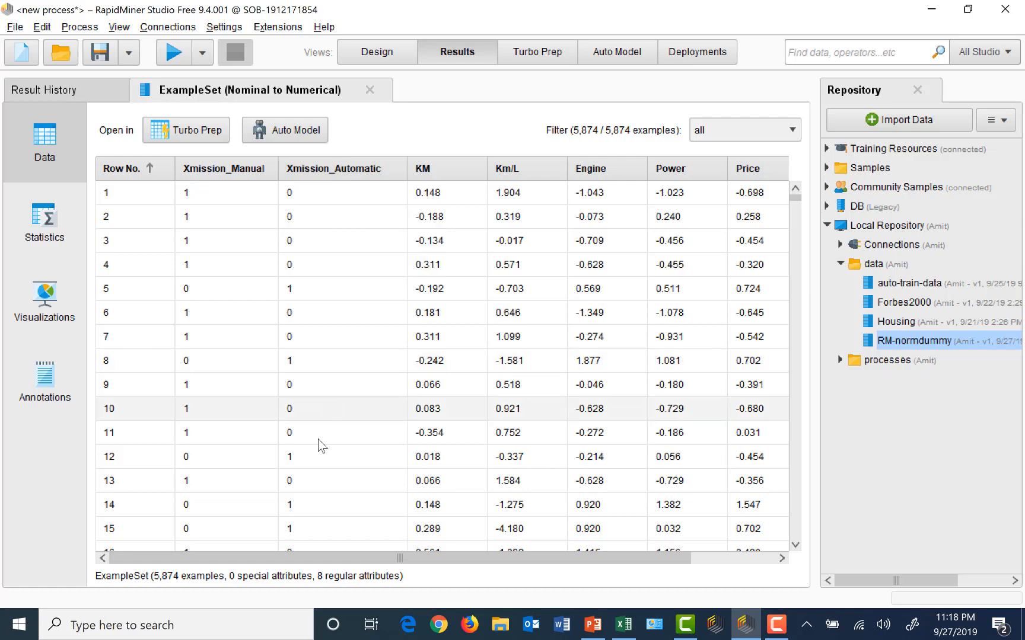
left_click(763, 558)
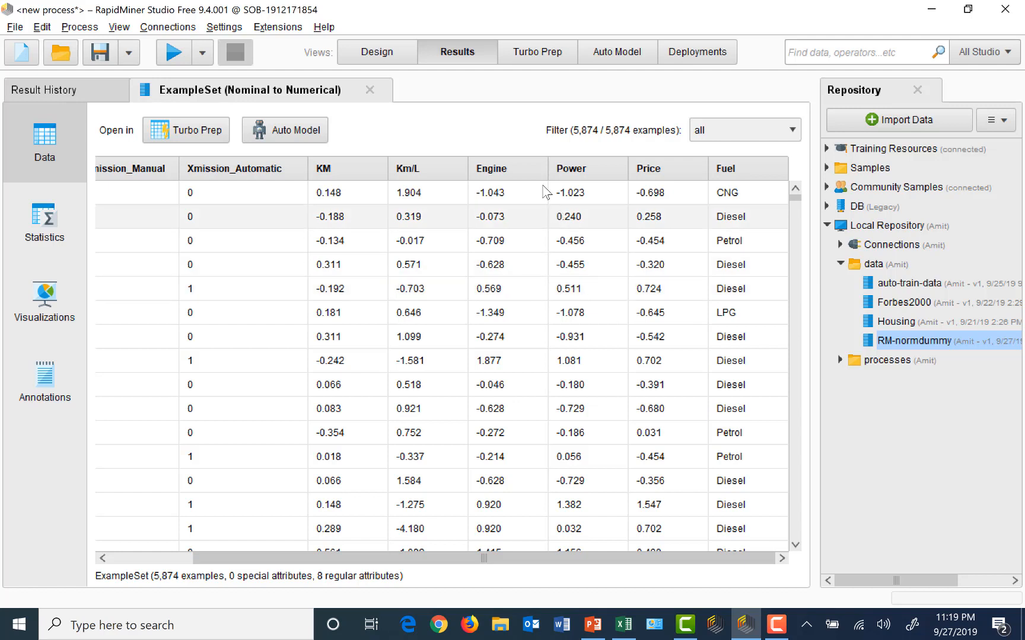
Return to the process design, add Fuel to the attributes selected for Nominal to Numerical and rerun the process
left_click(377, 53)
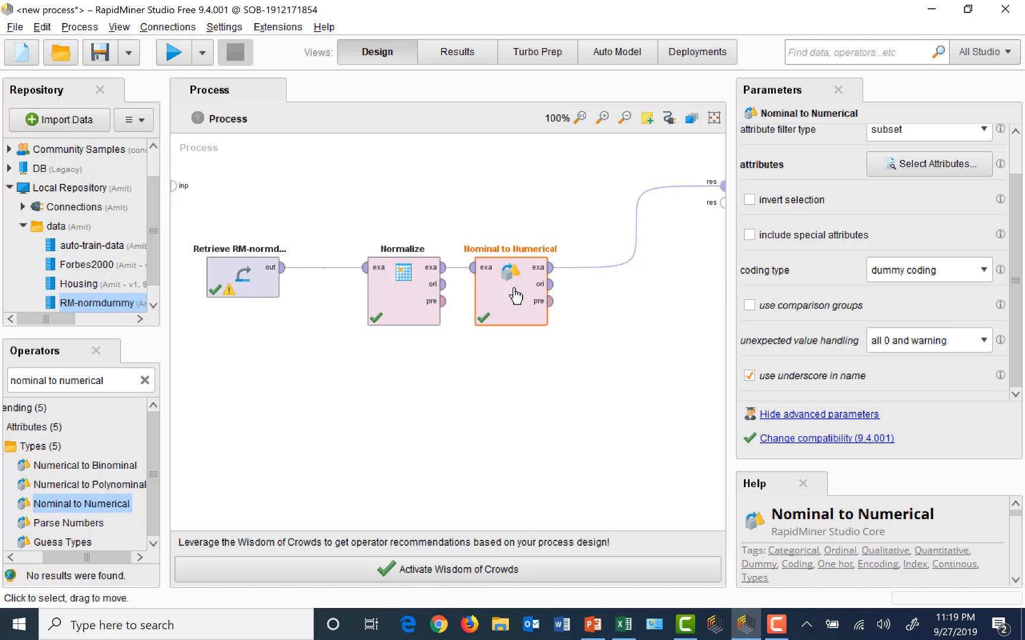
left_click(936, 169)
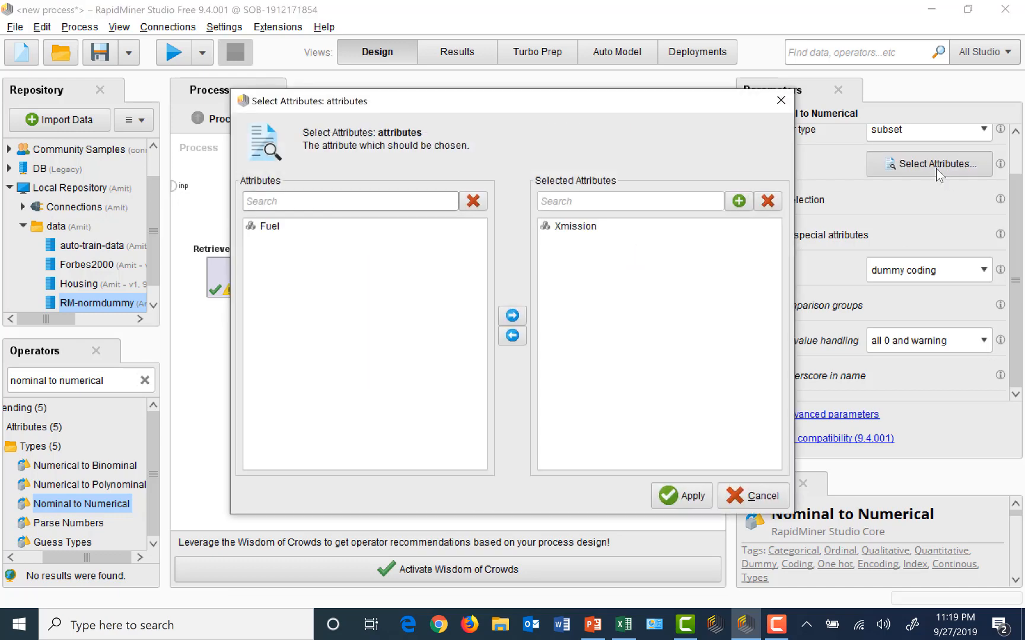
left_click(275, 230)
left_click(513, 316)
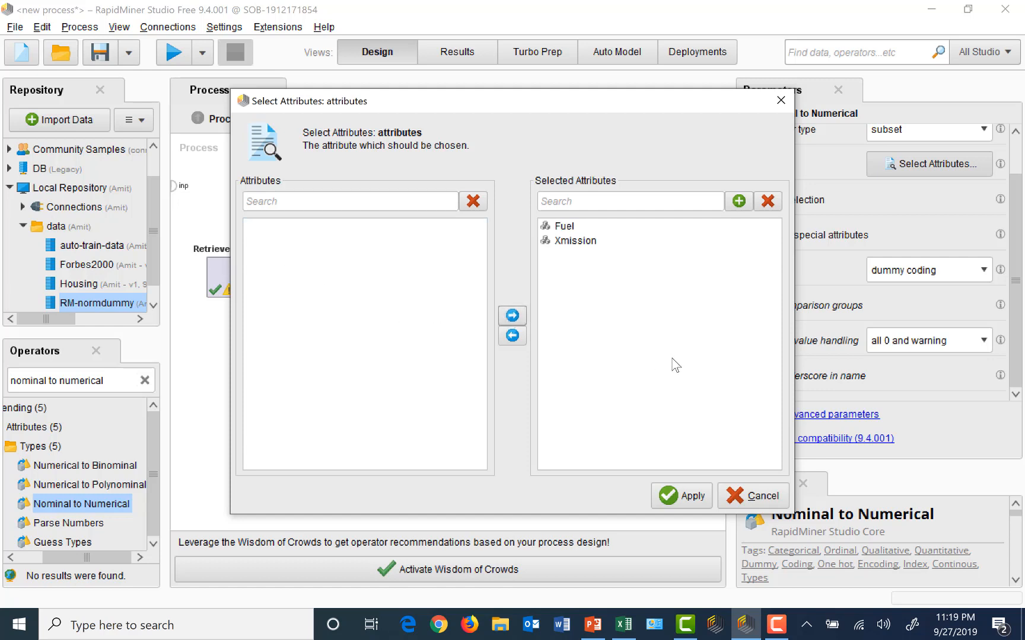
left_click(688, 498)
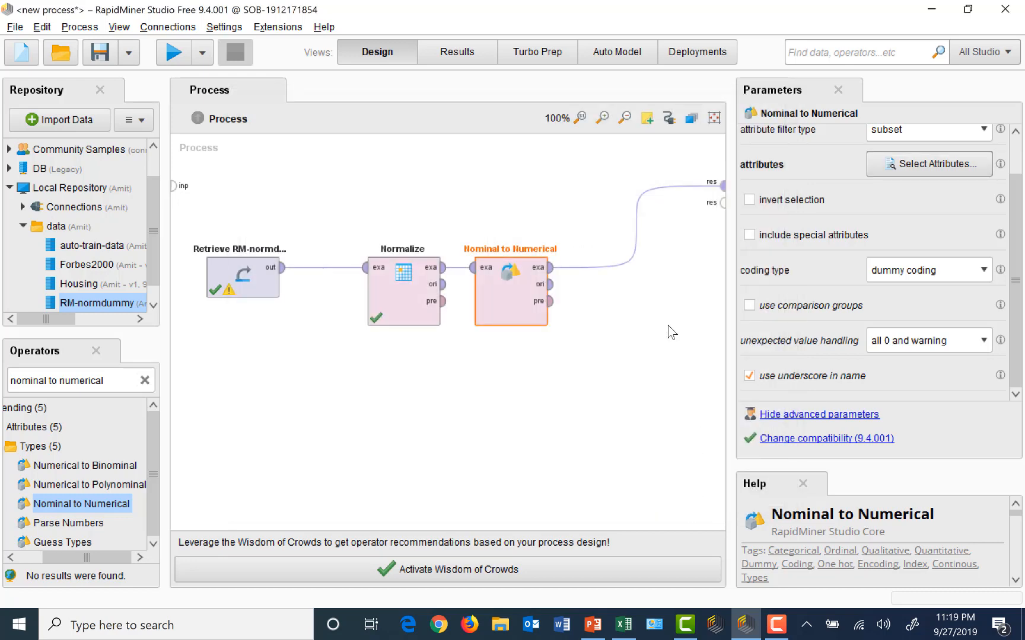
left_click(173, 53)
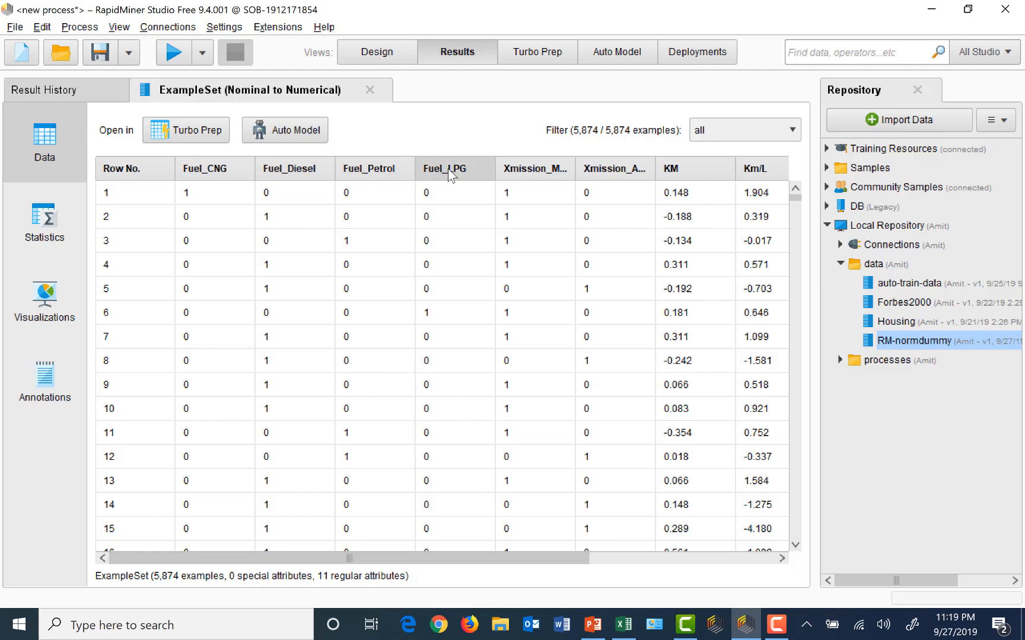
Examine the Fuel and Xmission dummy columns and the normalized attributes across to Price in the results
mouse_move(450, 173)
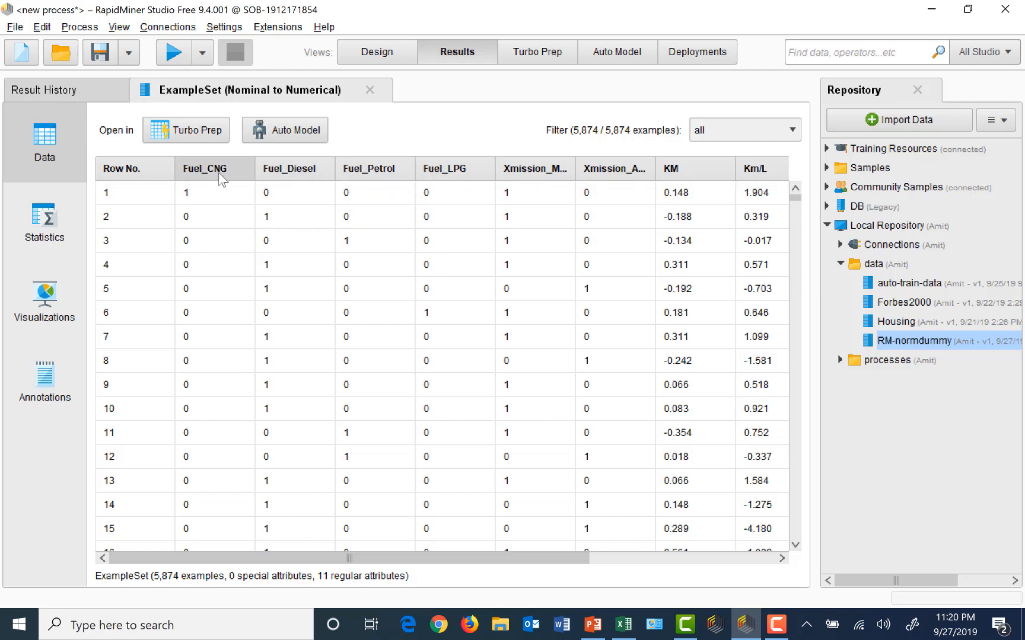
mouse_move(220, 177)
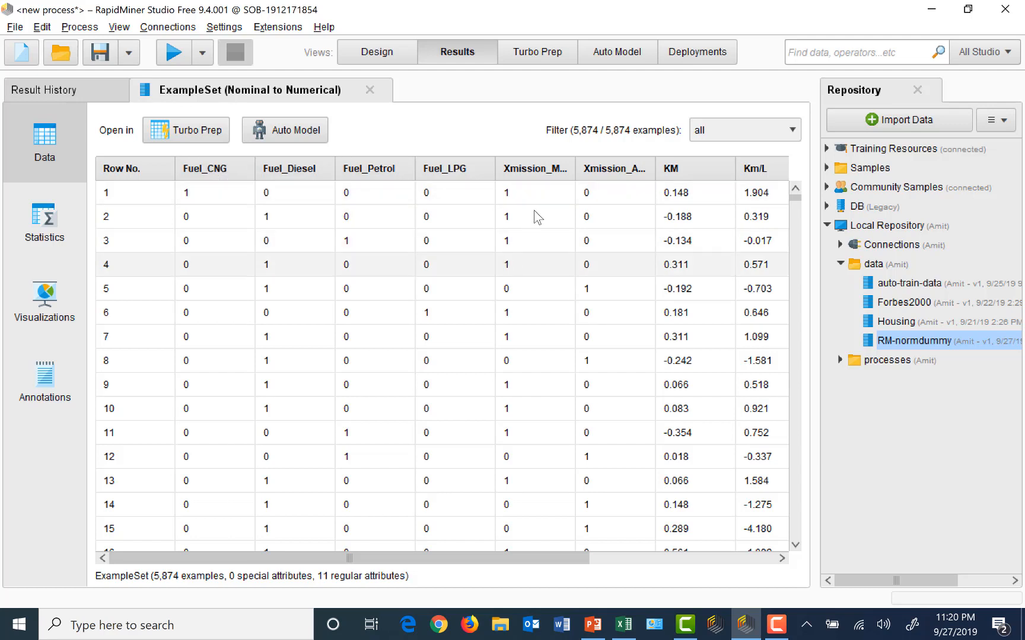
left_click(771, 560)
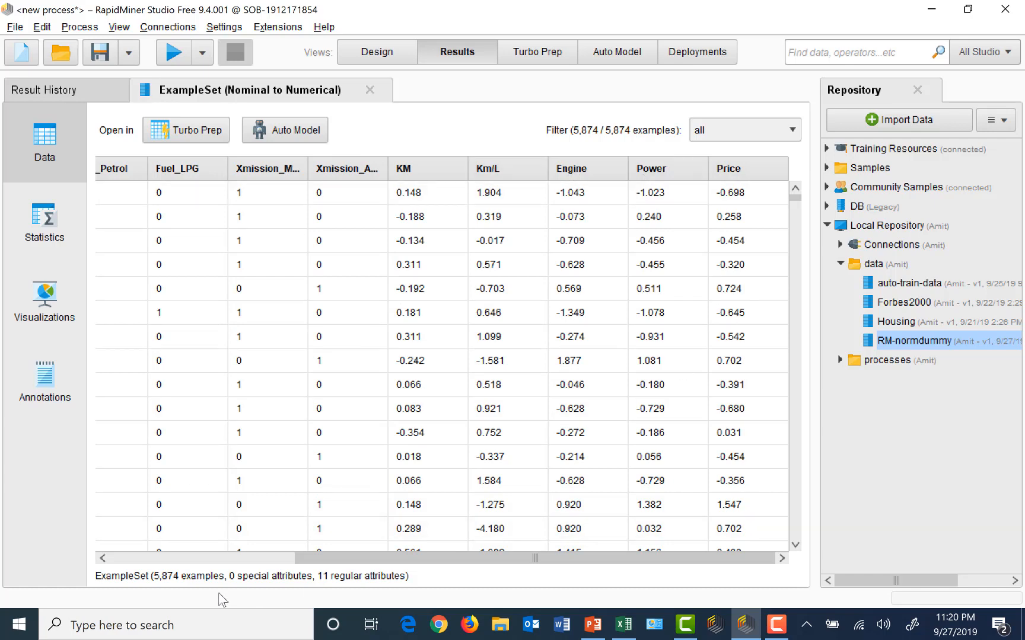
left_click(103, 558)
left_click(103, 559)
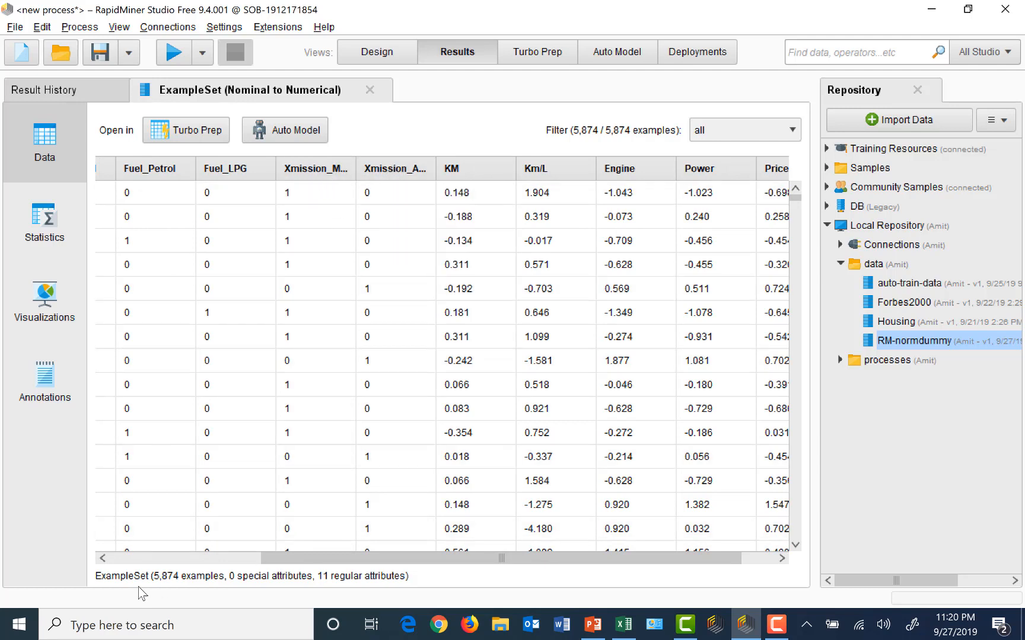
left_click(104, 559)
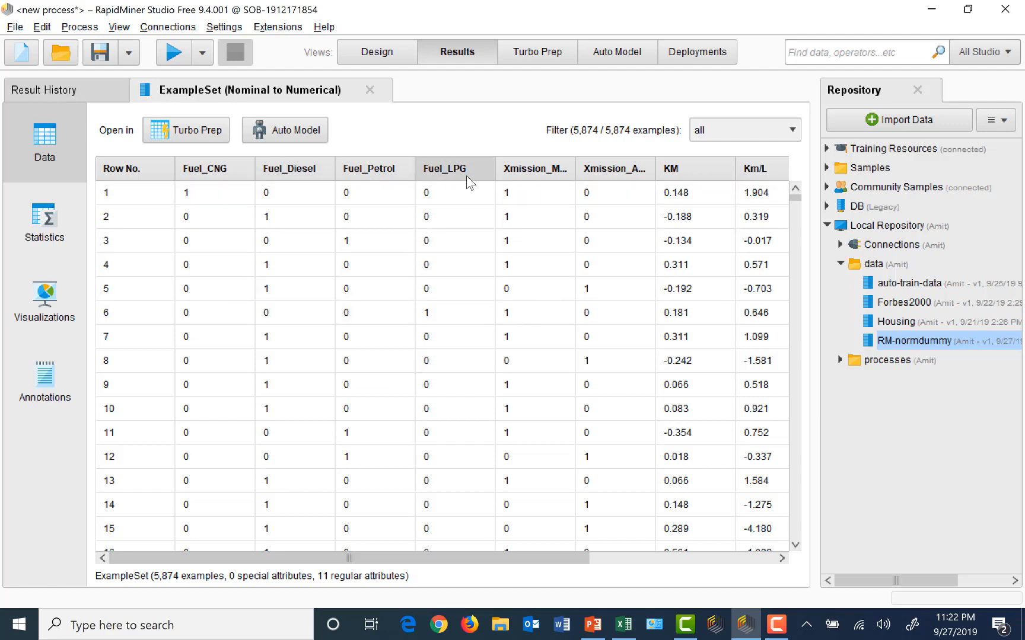
Widen the Xmission_Manual and Xmission_Automatic columns and examine how their values complement each other
mouse_move(466, 176)
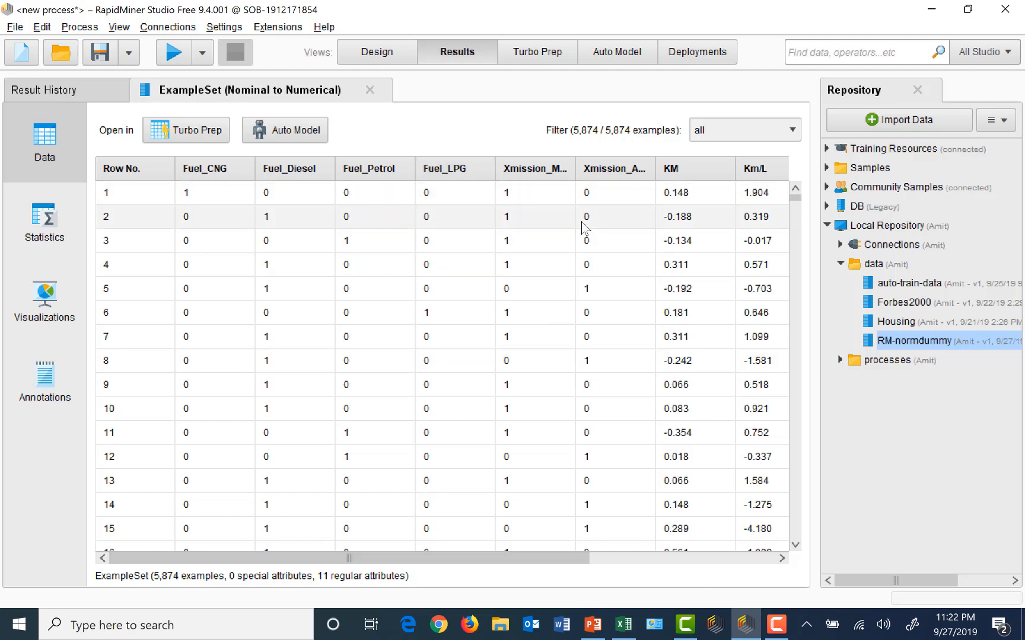
mouse_move(579, 179)
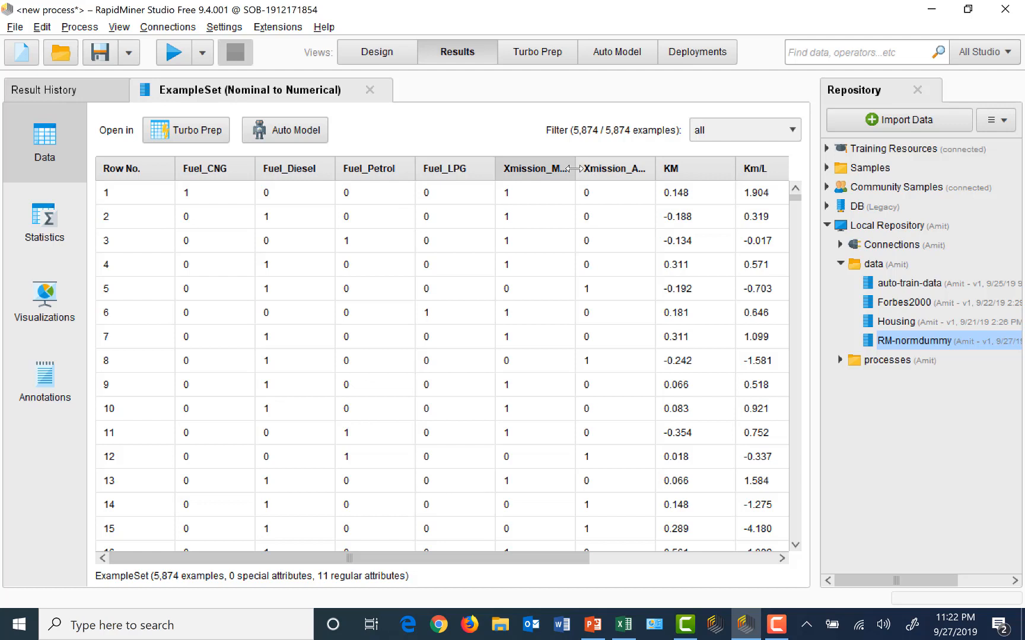
left_click_drag(574, 169, 582, 169)
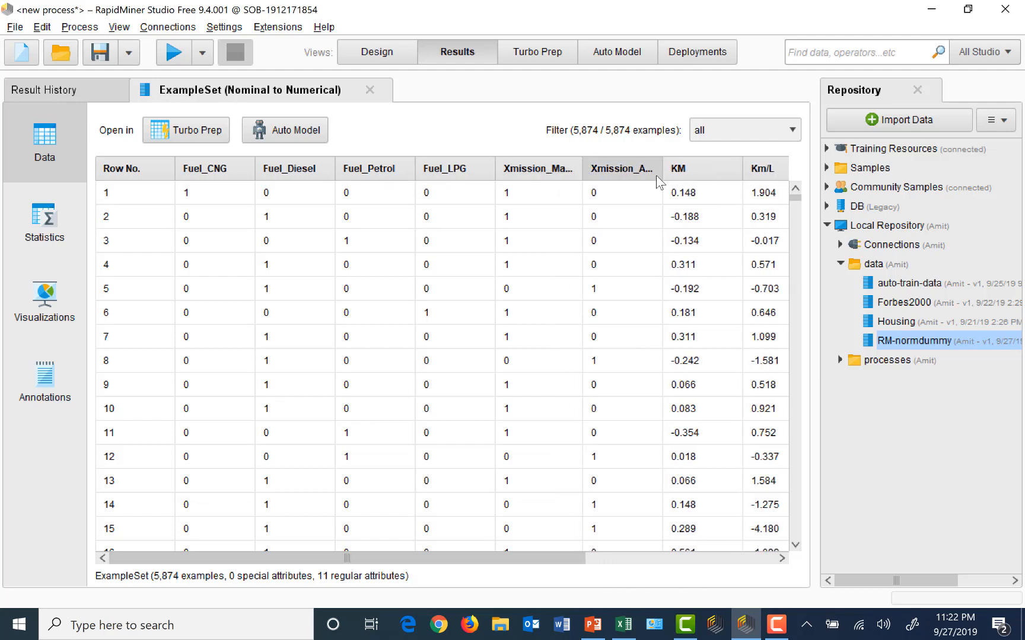
left_click_drag(663, 169, 691, 169)
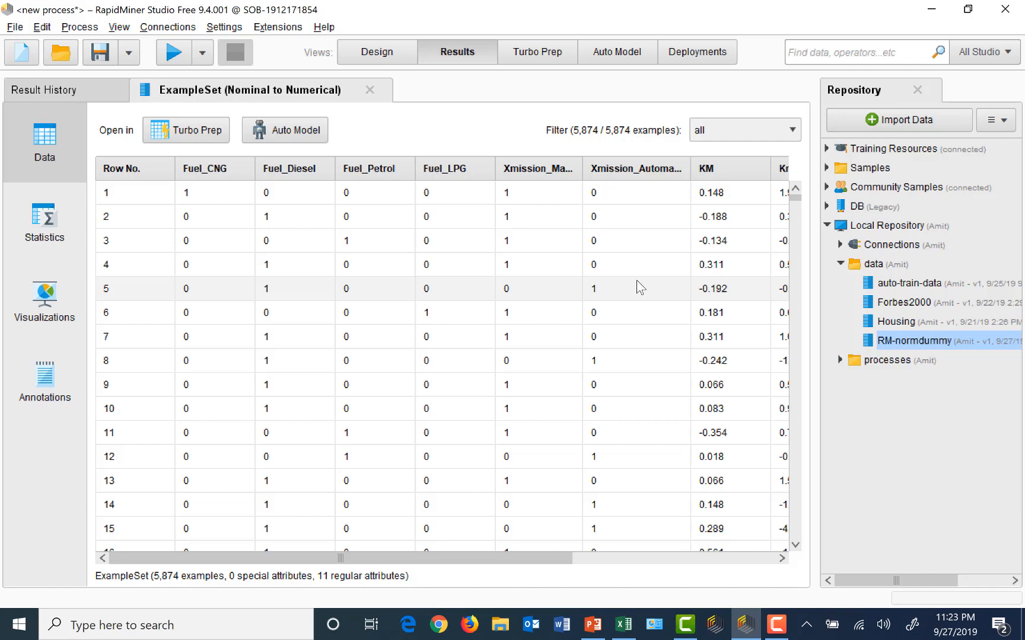
Return to the process design and insert a Select Attributes operator between Nominal to Numerical and the process result
left_click(379, 55)
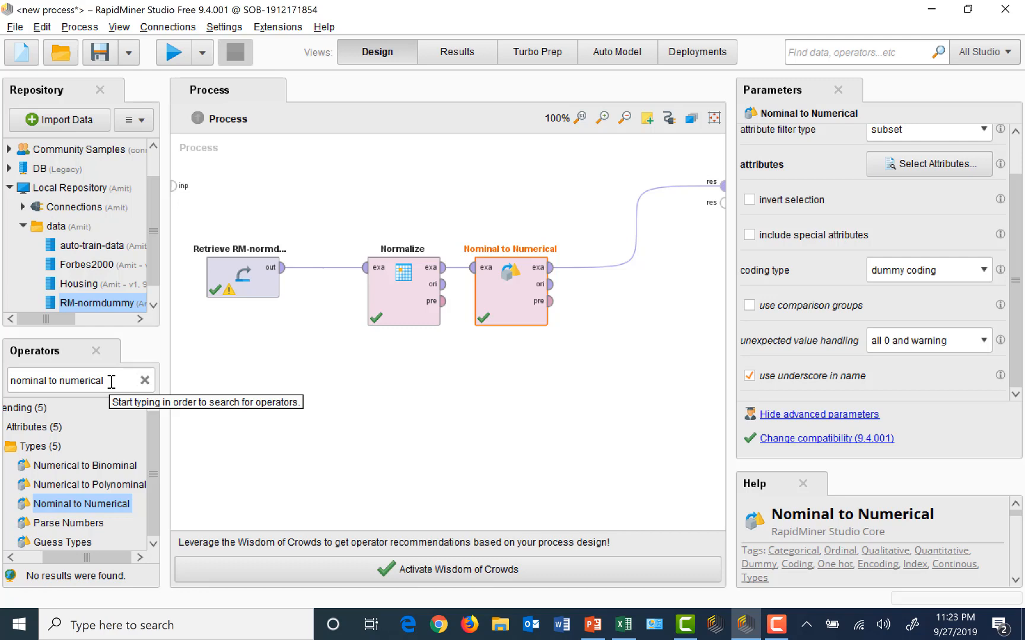
left_click_drag(107, 380, 6, 378)
type("select")
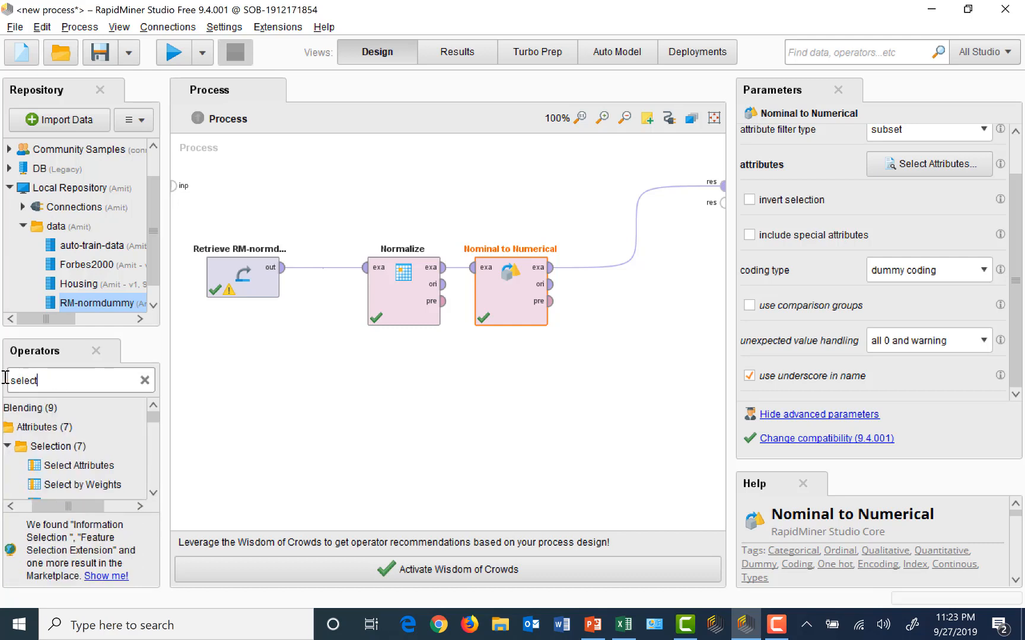
left_click_drag(49, 467, 613, 267)
left_click_drag(425, 294, 371, 295)
left_click_drag(497, 306, 443, 305)
left_click_drag(620, 306, 572, 305)
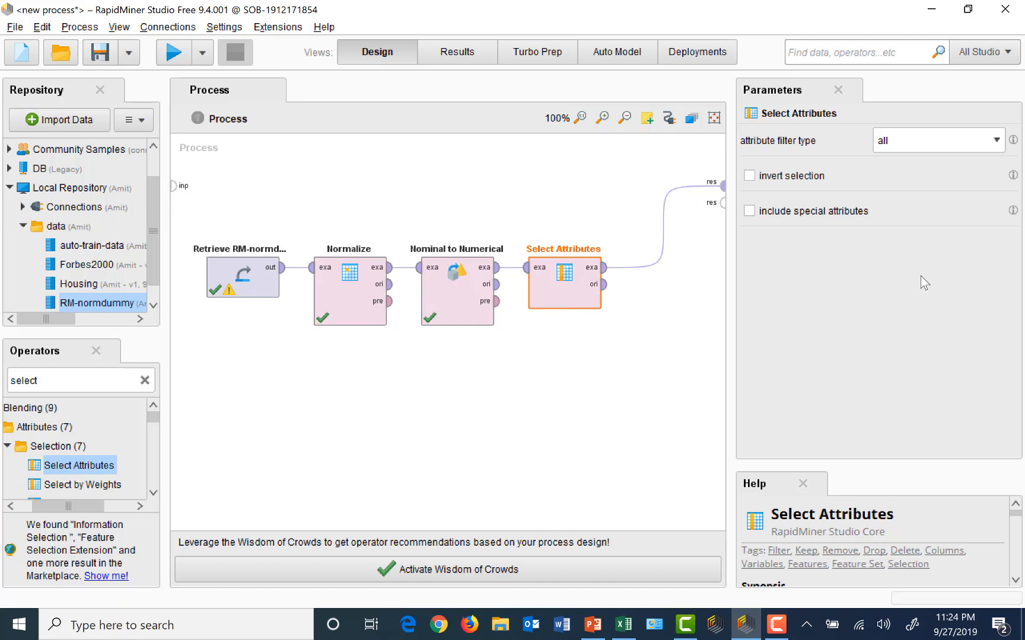
Set the Select Attributes filter type to subset and choose Fuel_LPG and Xmission_Automatic as the selected attributes
left_click(997, 141)
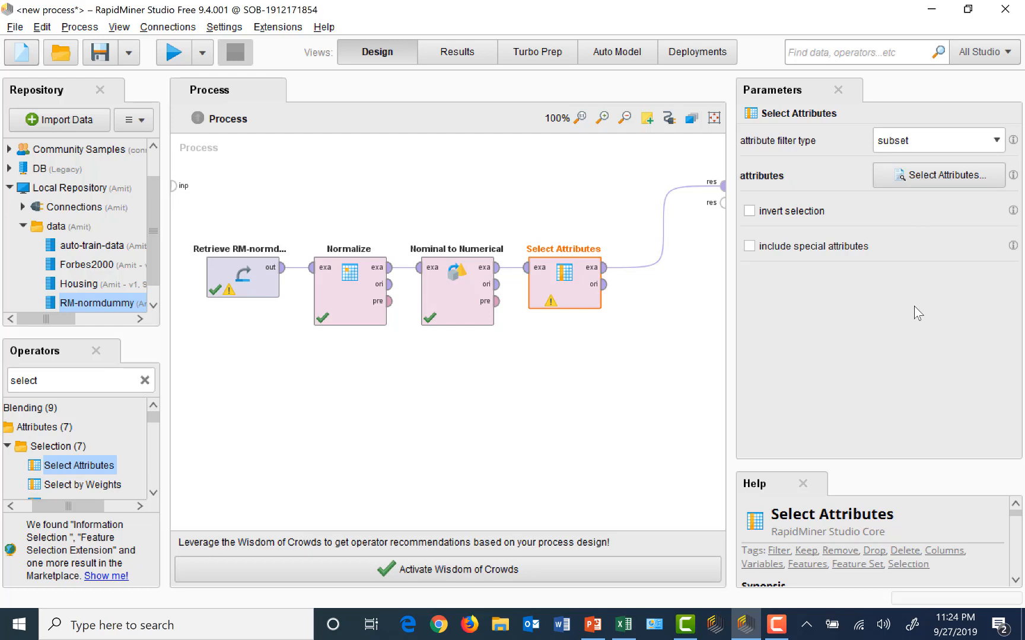
left_click(934, 176)
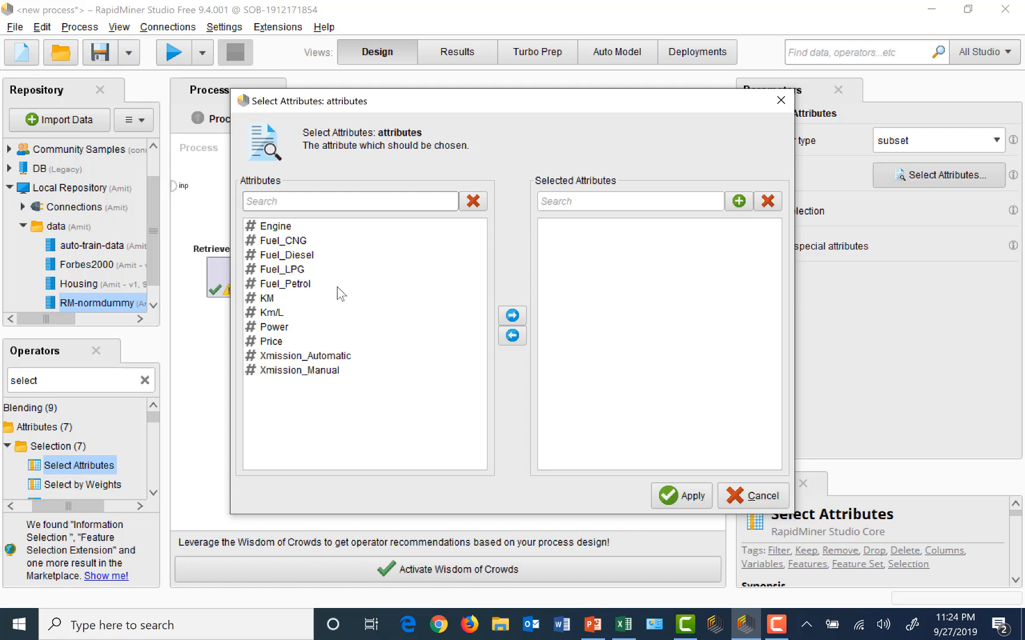
left_click(291, 270)
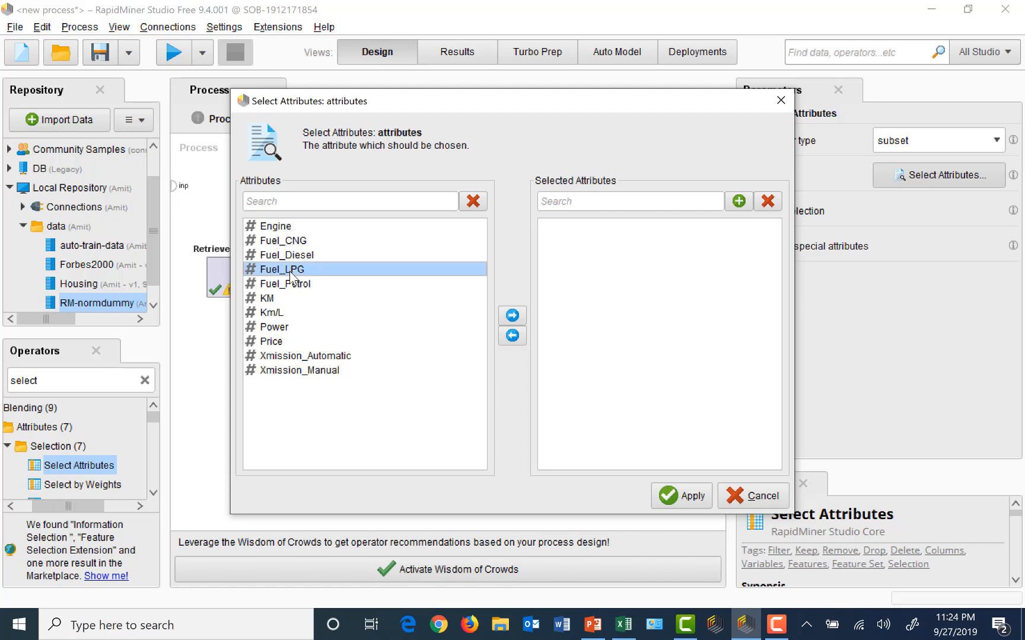
left_click(512, 314)
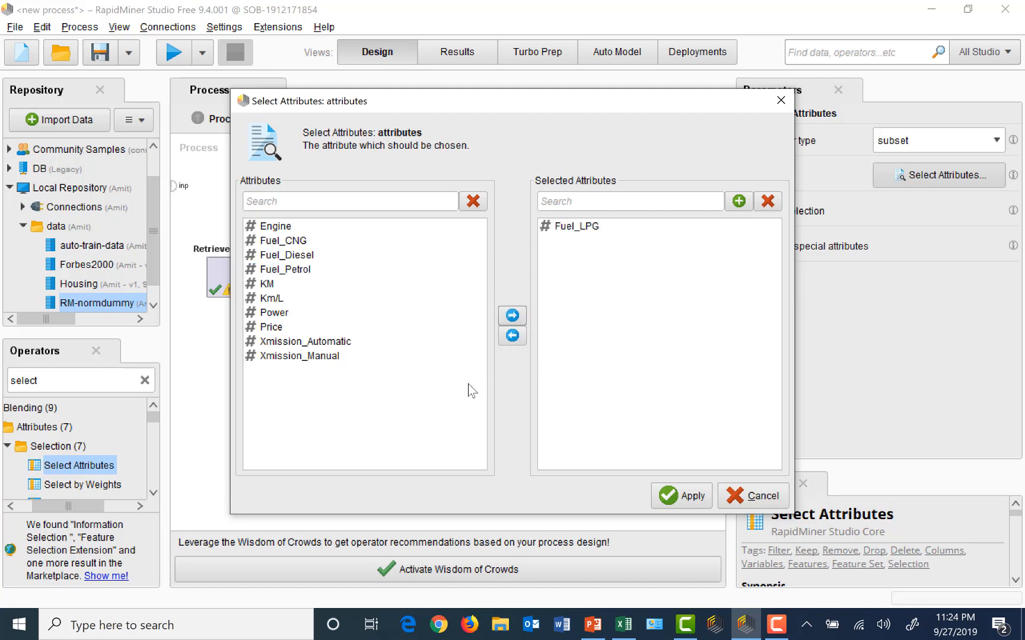
left_click(321, 342)
left_click(512, 317)
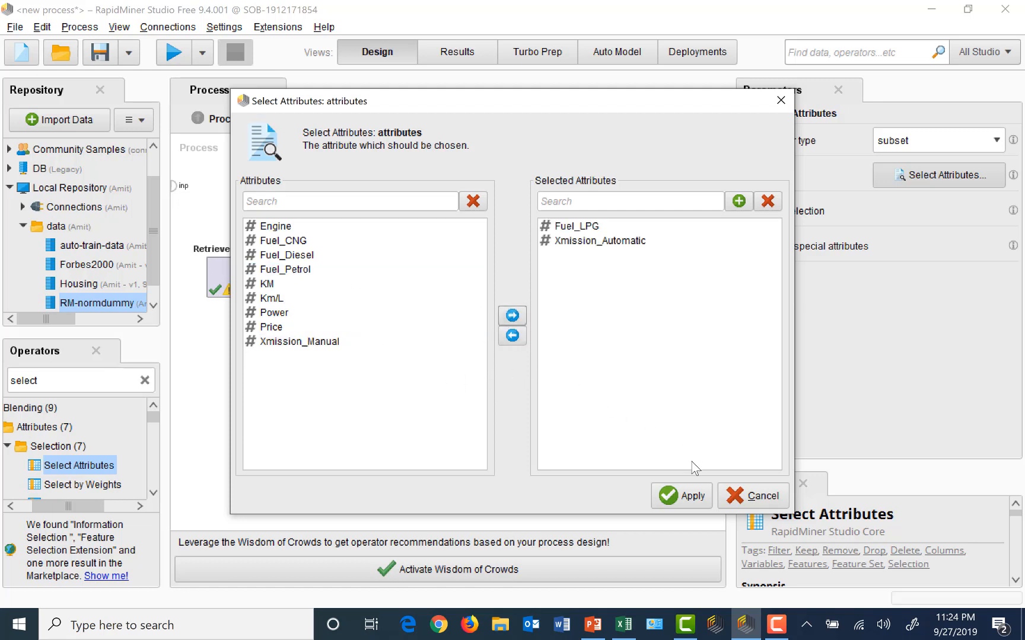
left_click(691, 496)
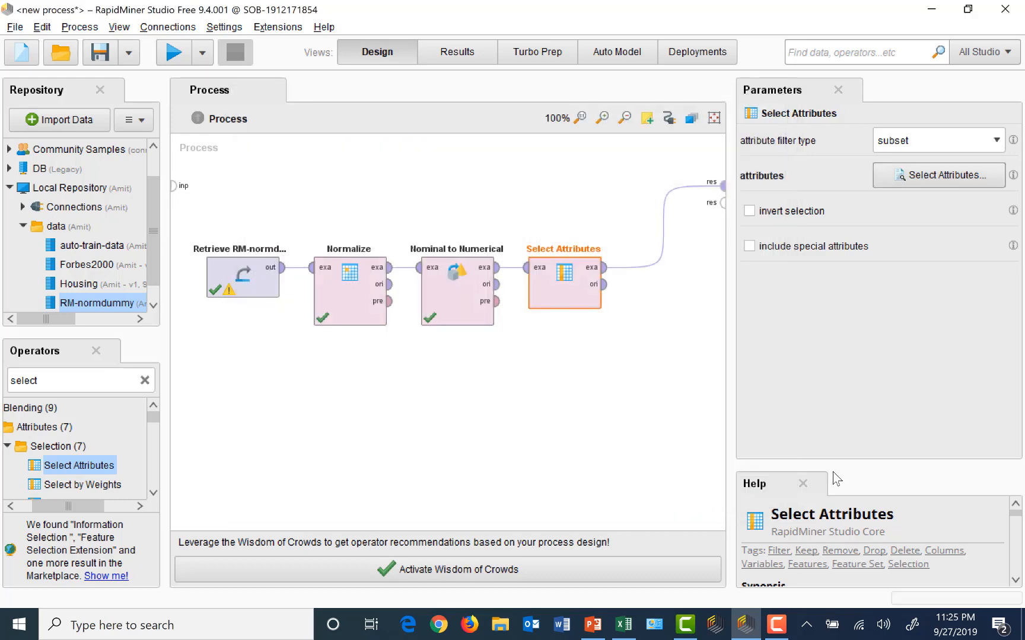
Invert the attribute selection, run the process and widen the Xmission_Manual column in the results
left_click(749, 211)
left_click(176, 59)
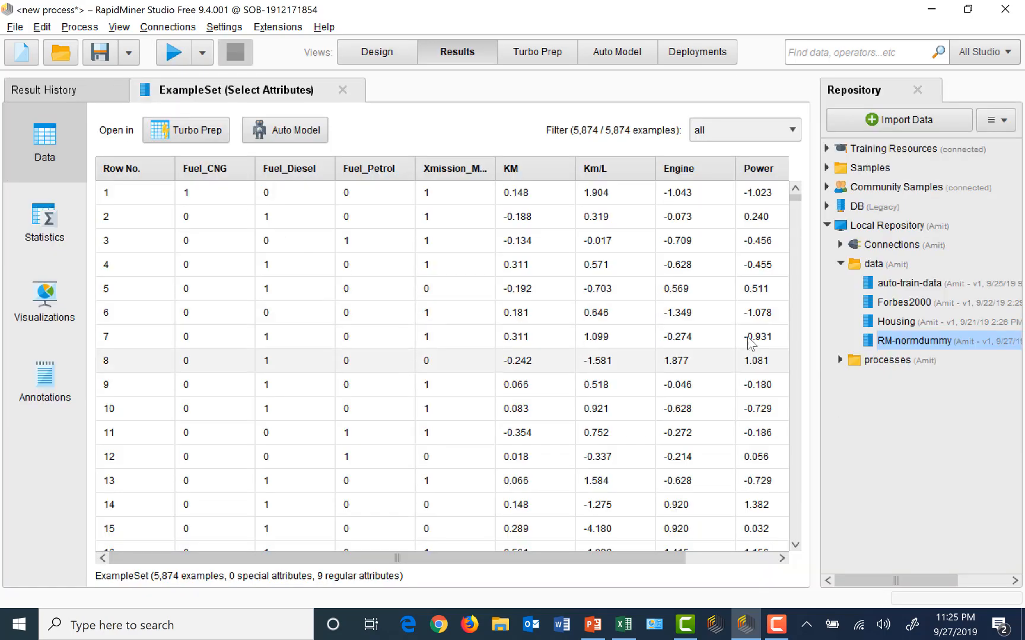
left_click_drag(496, 172, 520, 172)
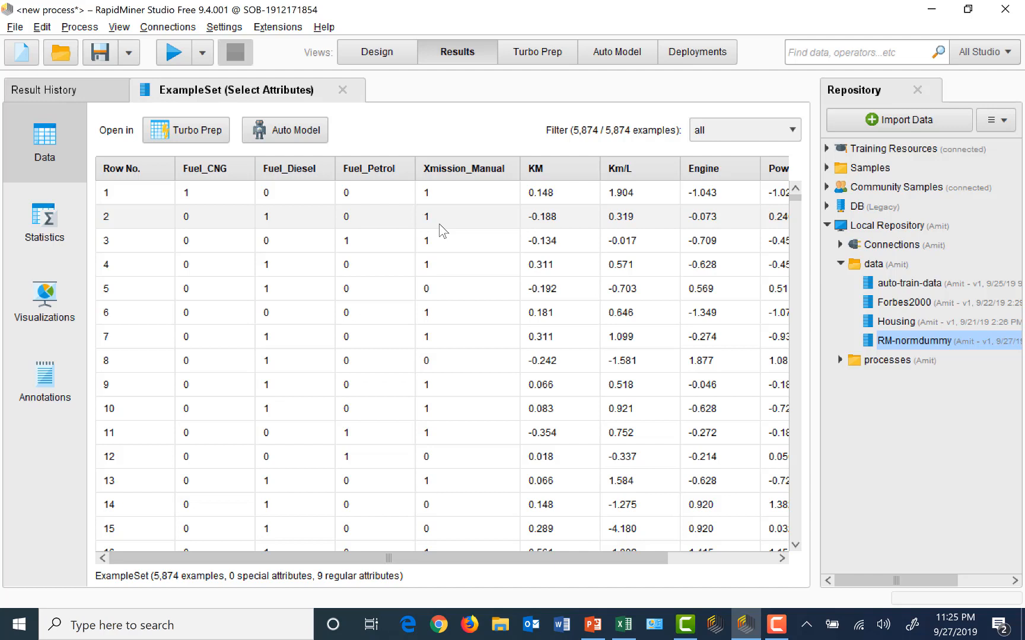
Back in the process design, add a Set Role operator and disconnect Select Attributes from the process result
left_click(386, 56)
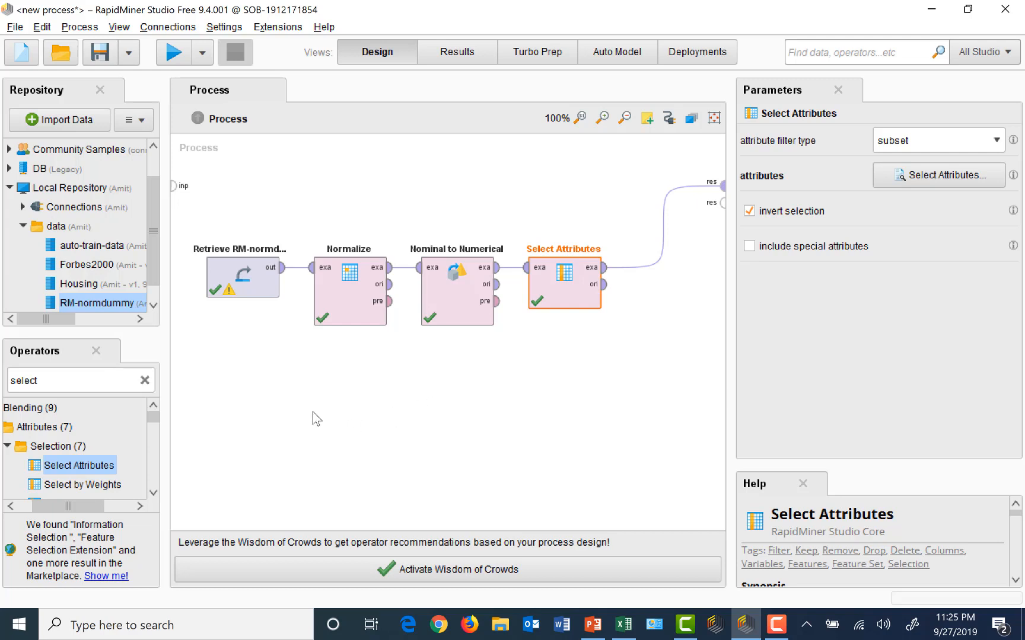
left_click(68, 380)
type("set role")
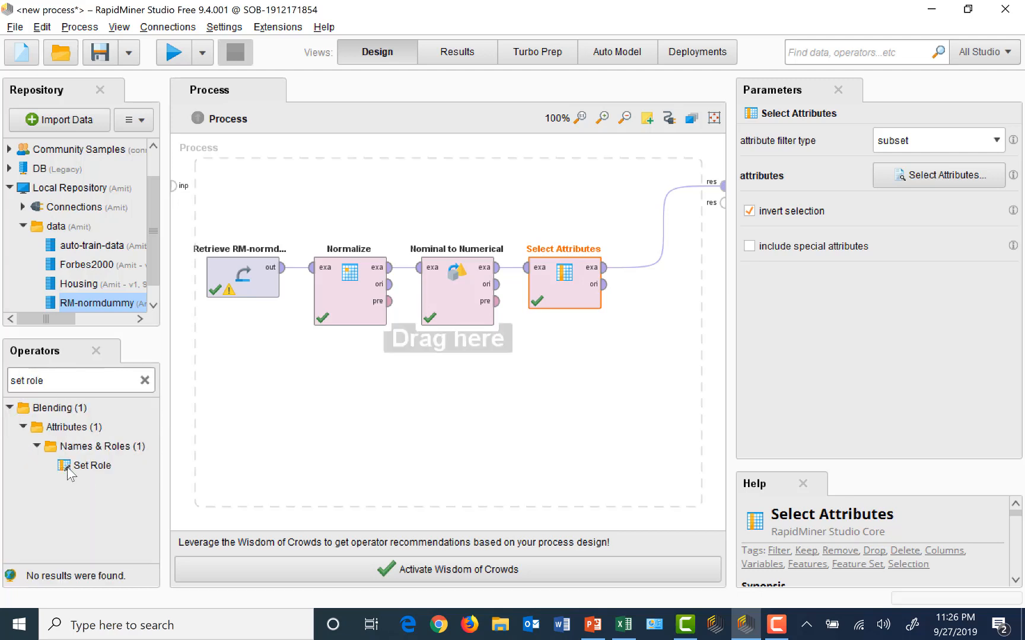
left_click_drag(83, 467, 495, 374)
mouse_move(664, 227)
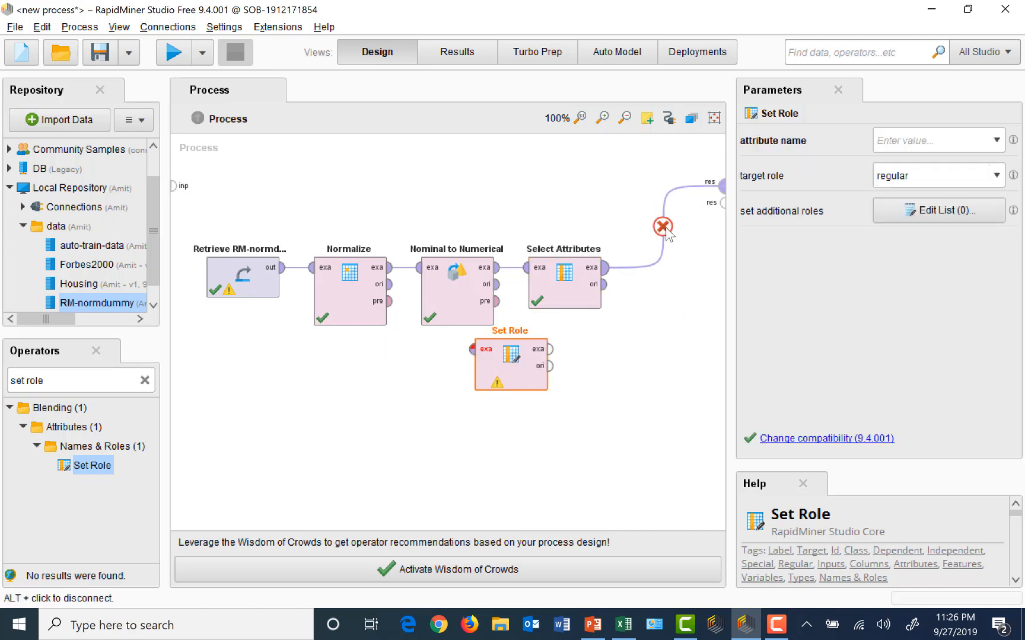
left_click(664, 228)
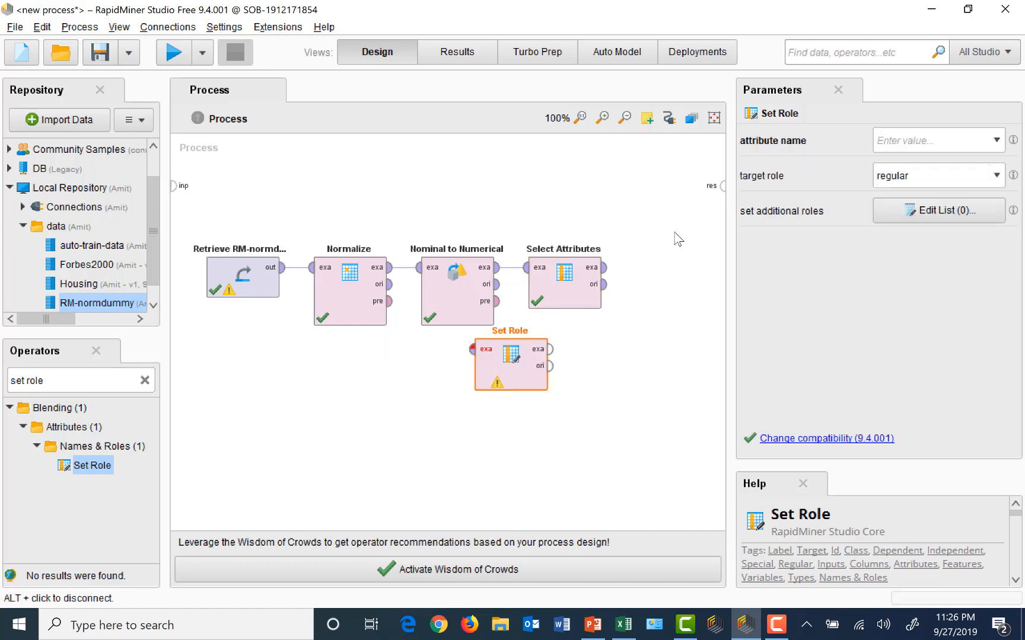
mouse_move(608, 277)
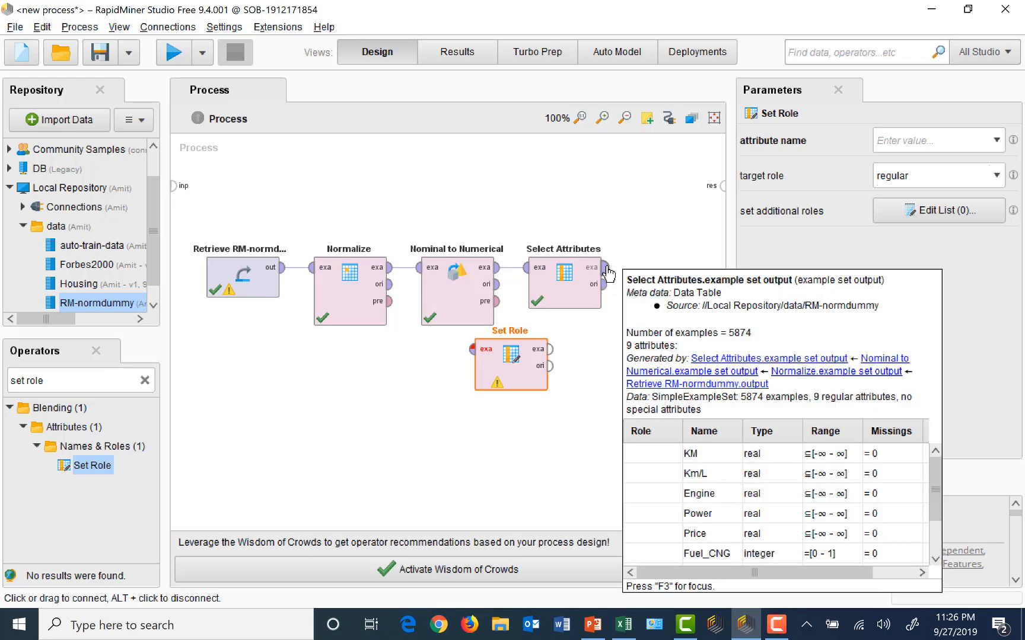
left_click(608, 274)
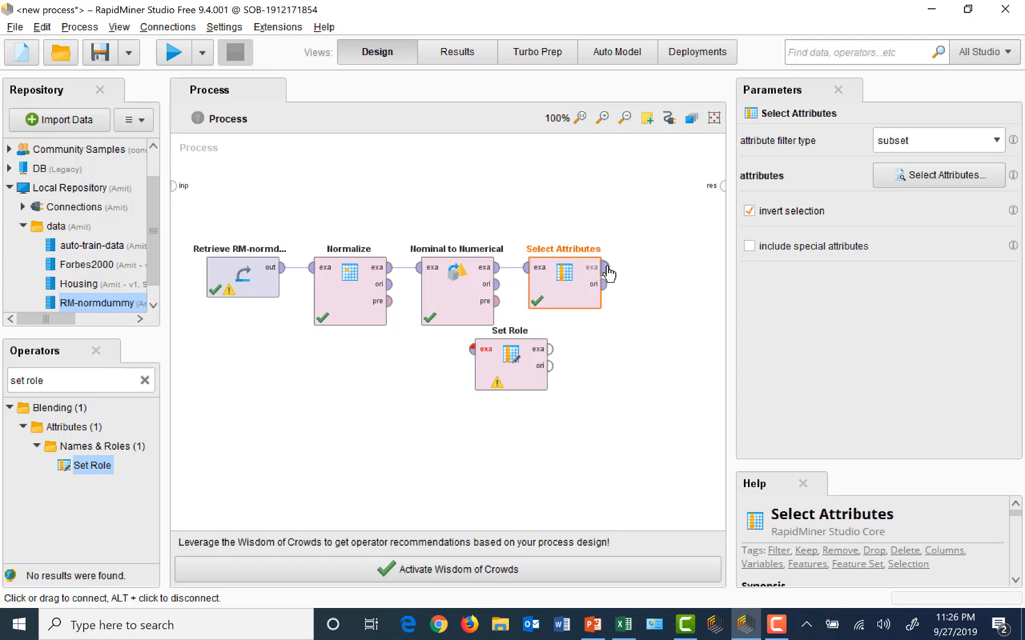
left_click(608, 274)
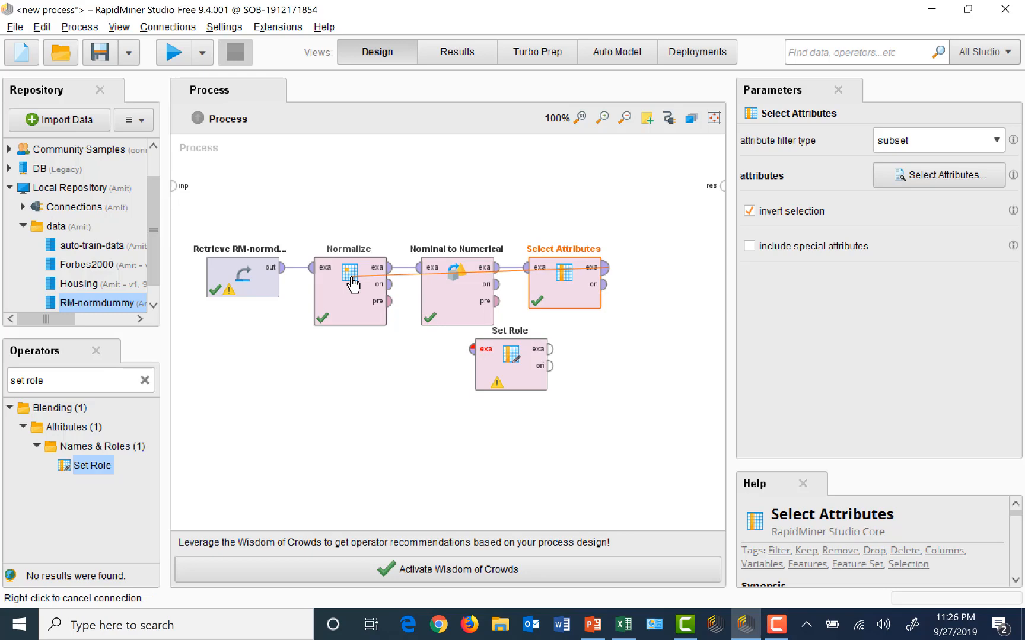
right_click(379, 283)
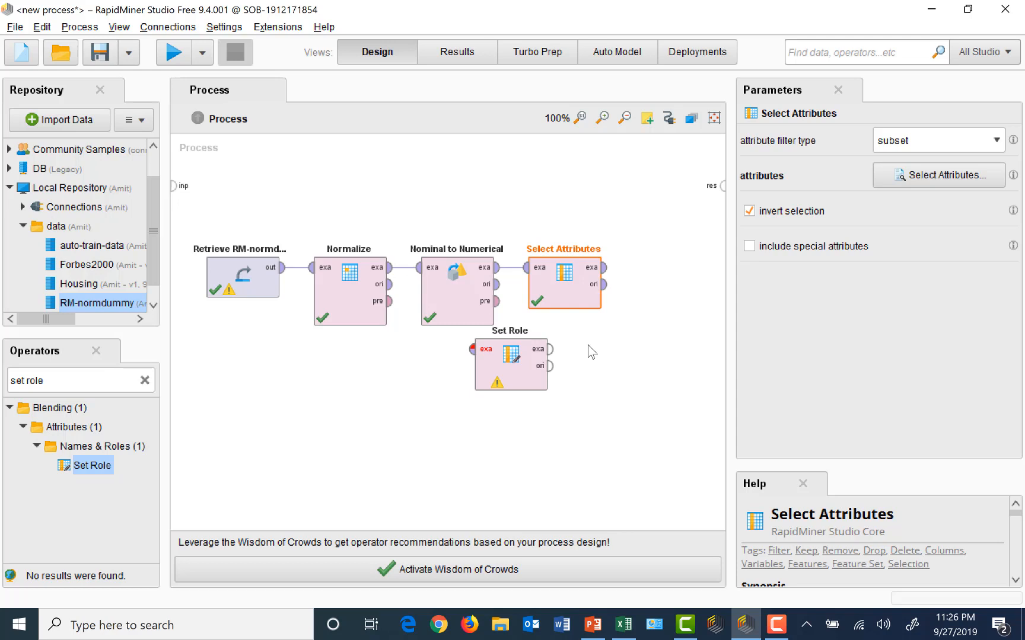
Connect the example set output of Select Attributes to Set Role and assign the Price attribute the label role
left_click(604, 269)
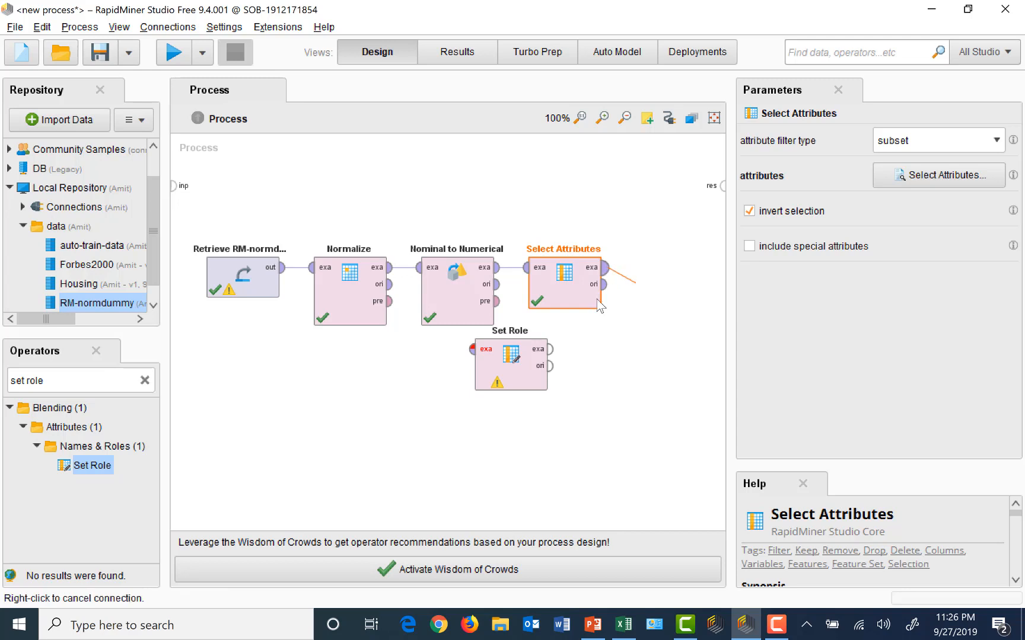
left_click(472, 350)
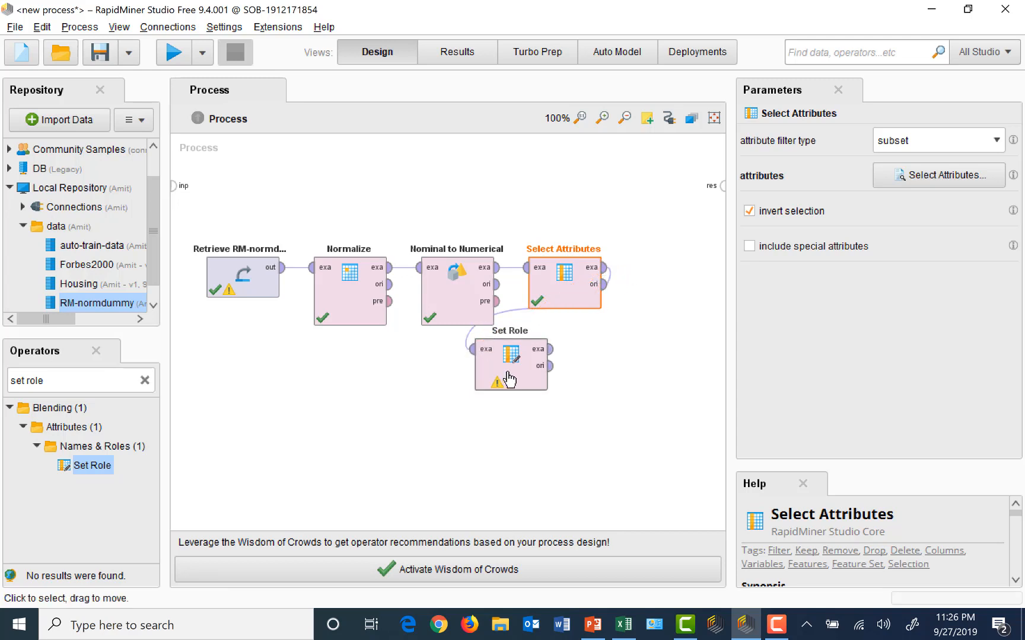
left_click(511, 377)
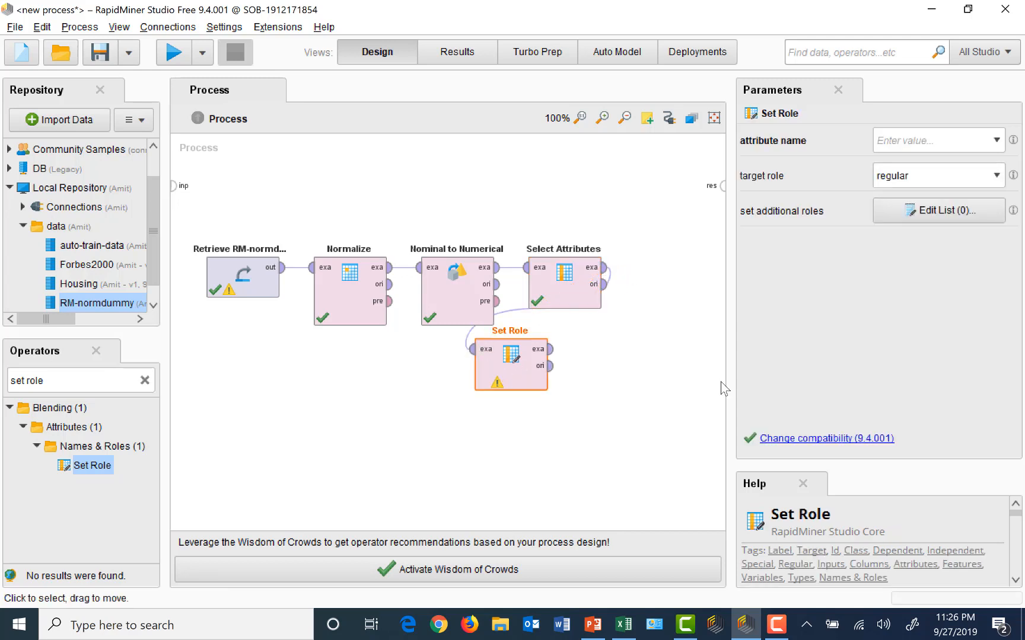
left_click(996, 140)
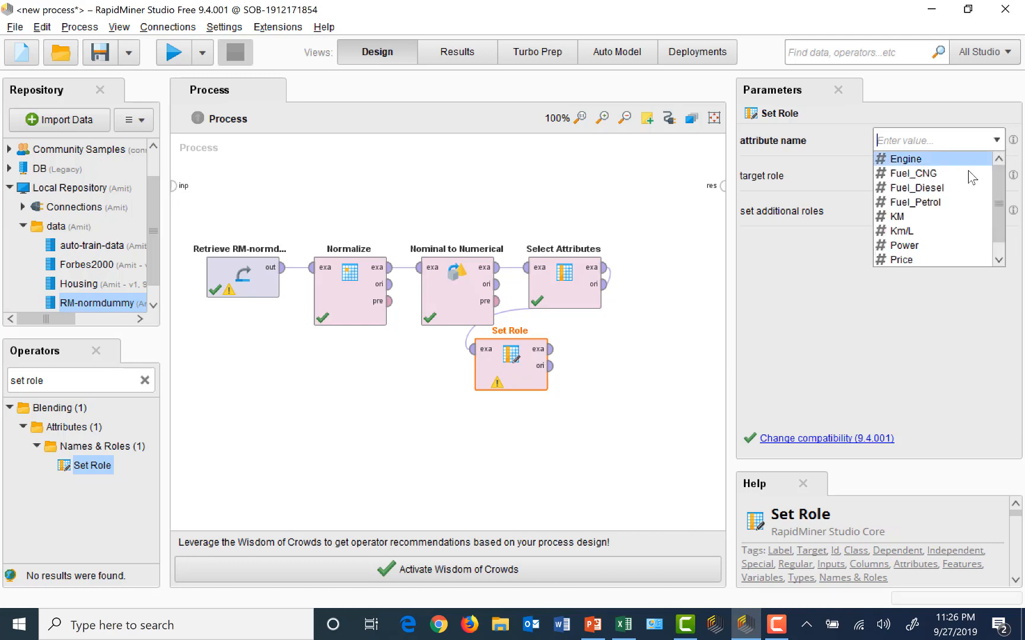
left_click(912, 259)
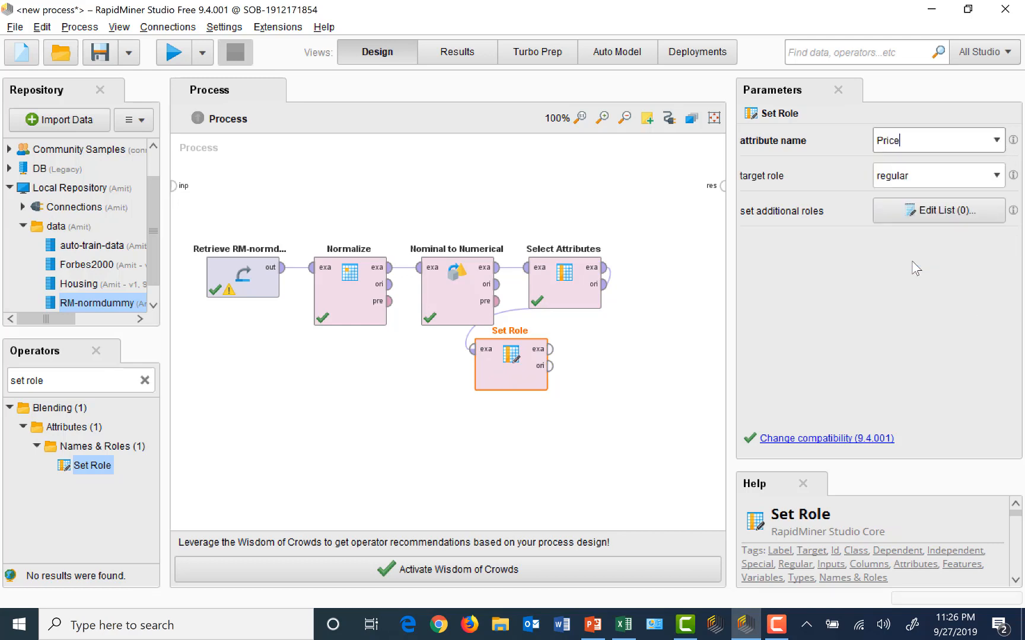
left_click(996, 176)
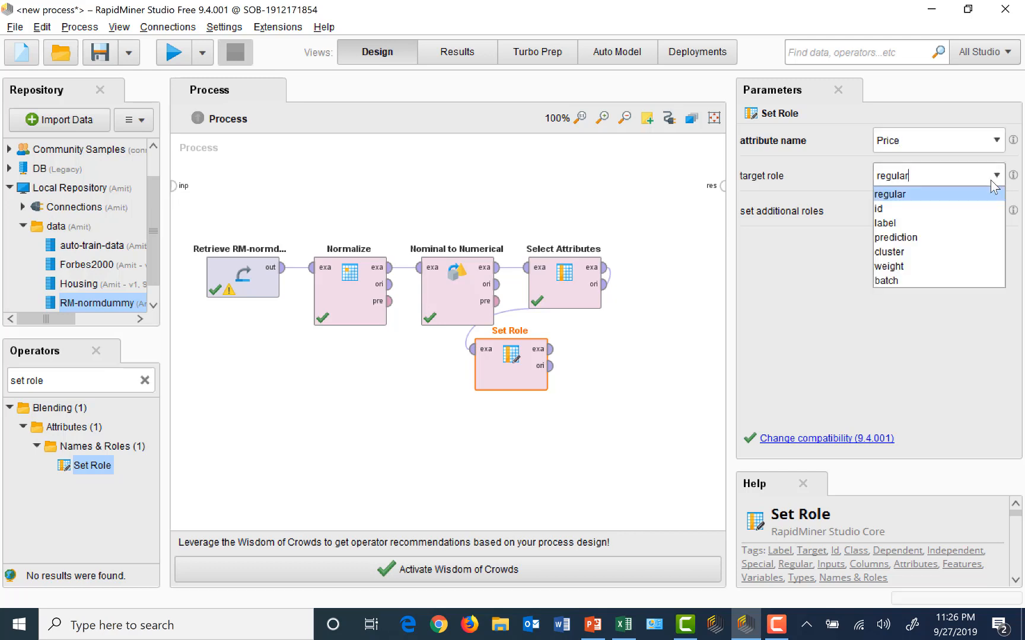
left_click(896, 221)
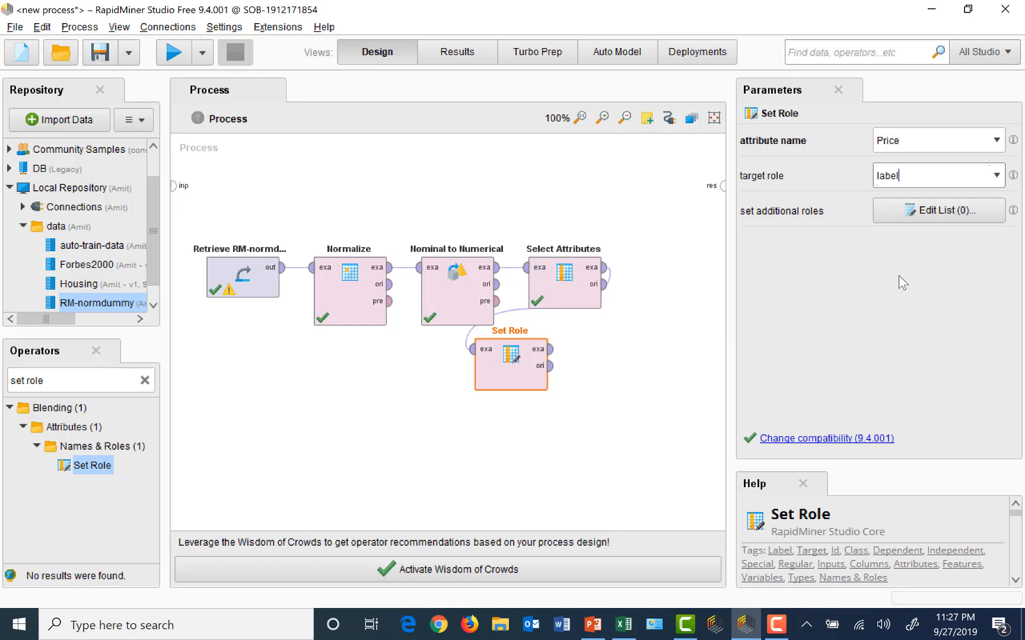
Add a Linear Regression operator after Set Role and connect Set Role's example set output to its training input
left_click(81, 382)
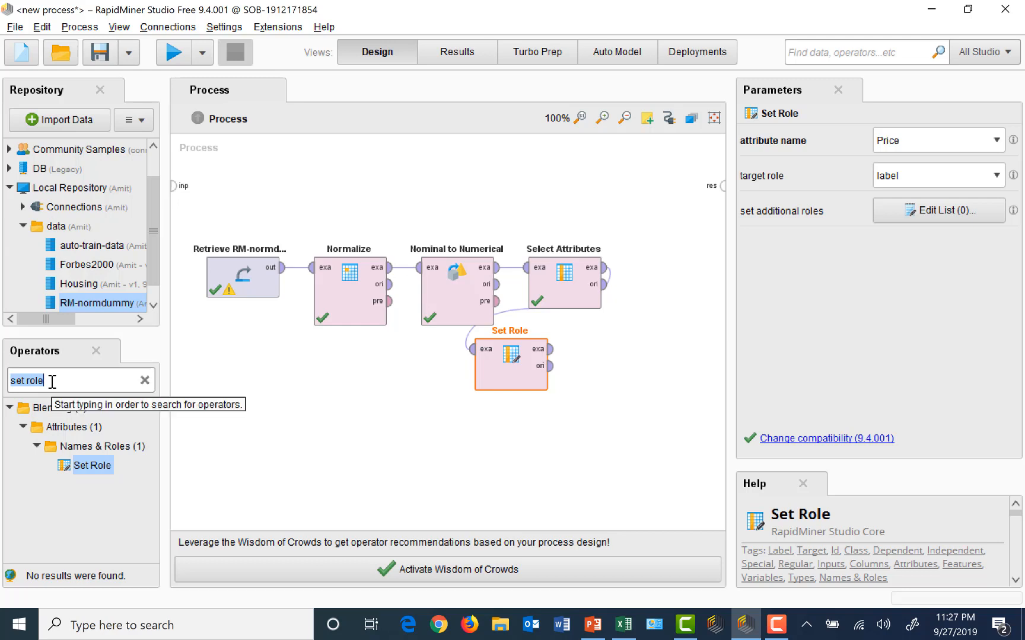
type("linear")
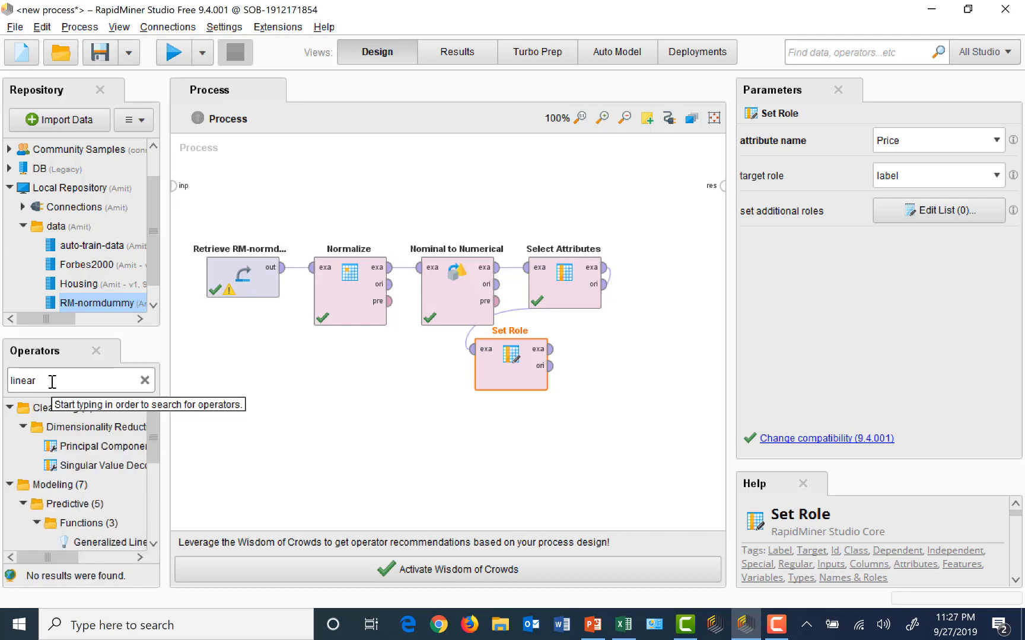
type(" regression")
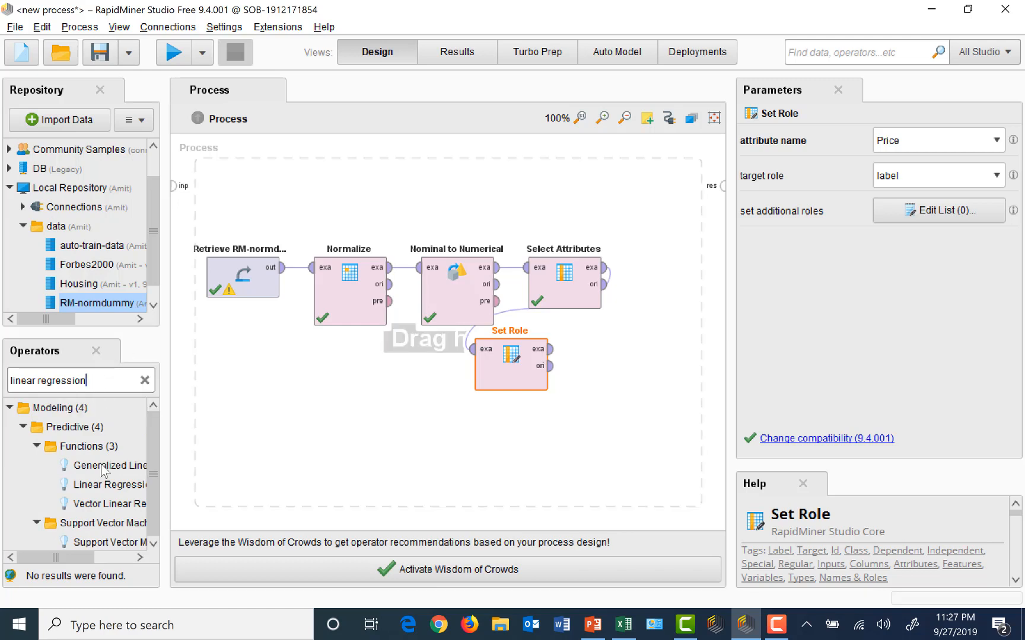
left_click_drag(104, 485, 616, 359)
left_click(550, 349)
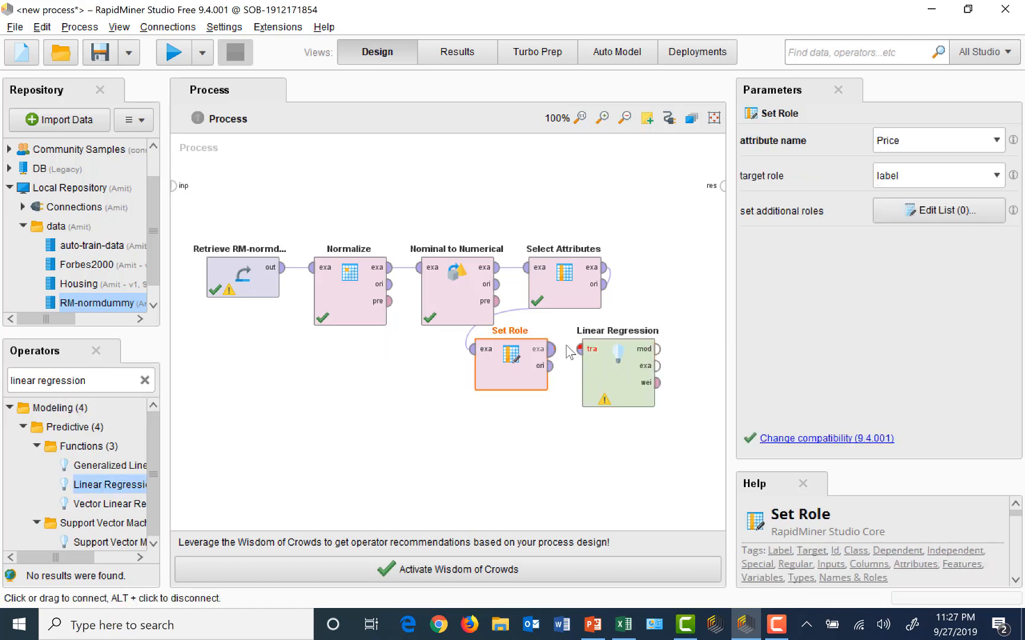
left_click(580, 349)
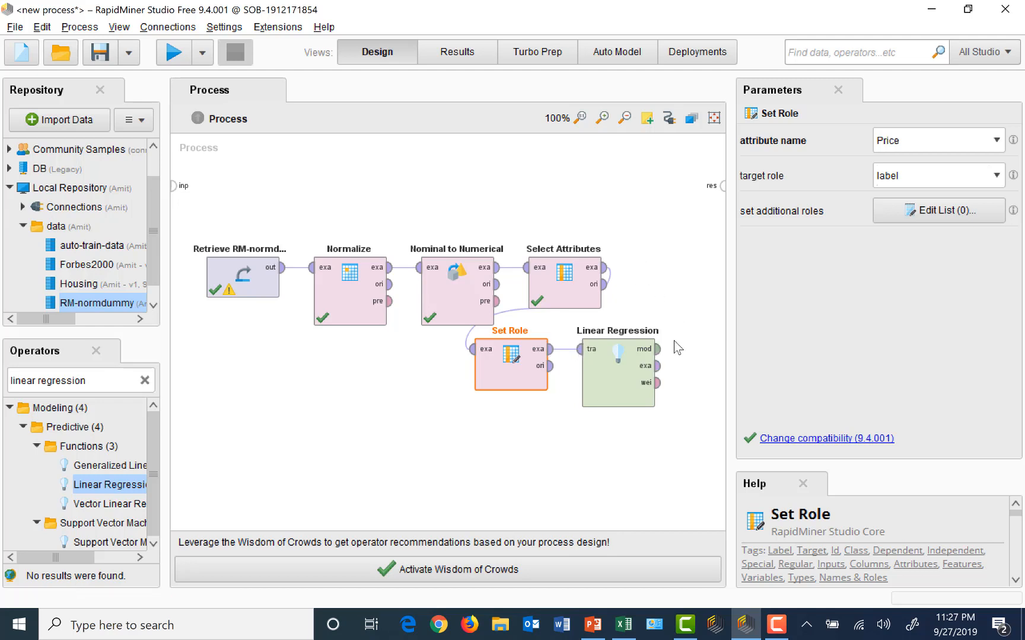
Connect the Linear Regression model output to the process result and run the process, returning to the process design after viewing the coefficients
left_click(657, 350)
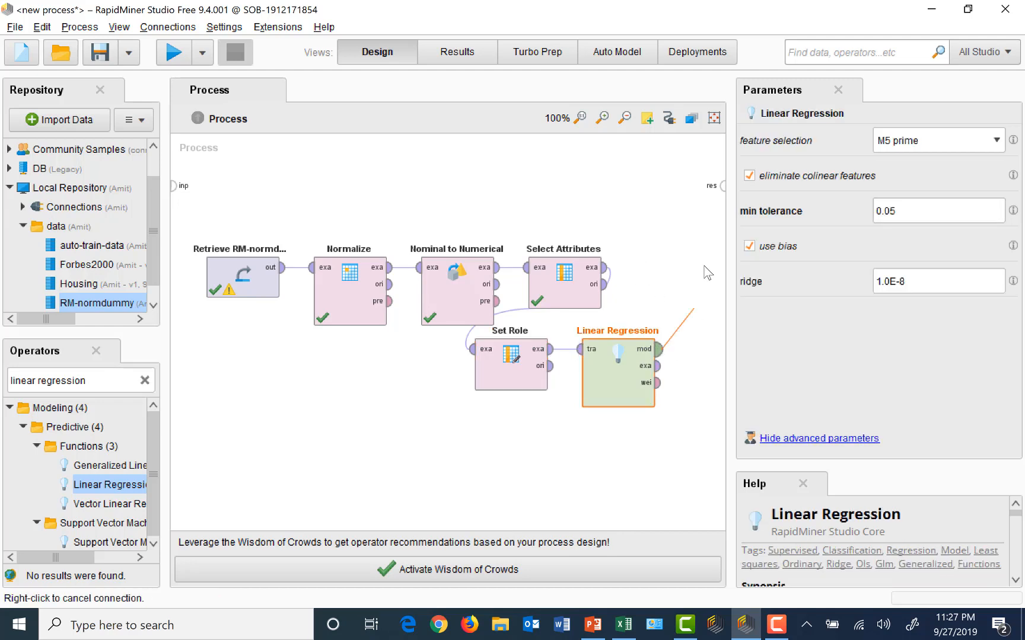
left_click(718, 187)
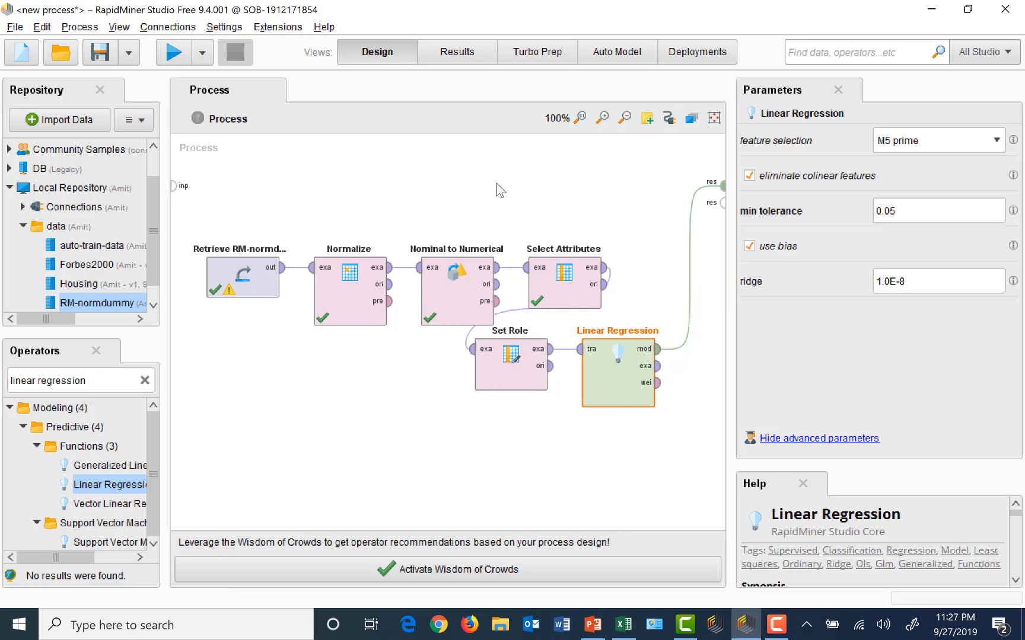
left_click(172, 53)
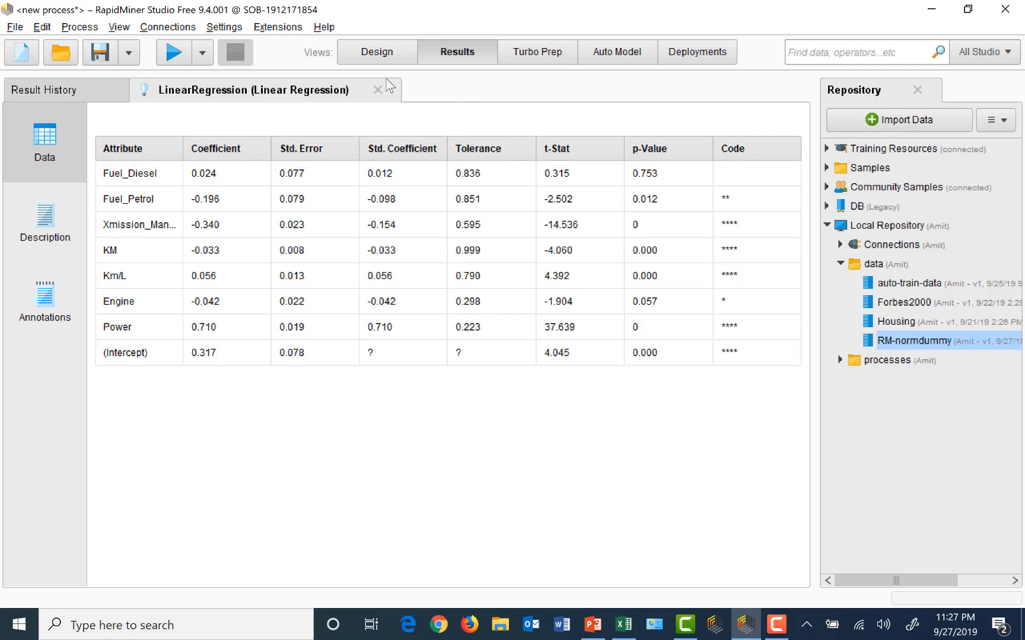
left_click(382, 58)
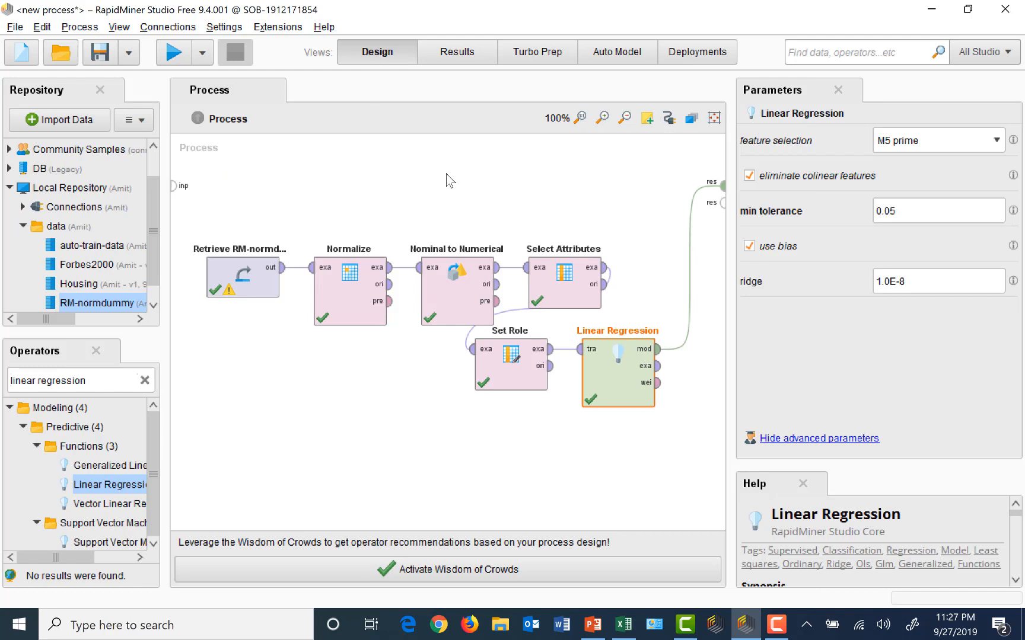